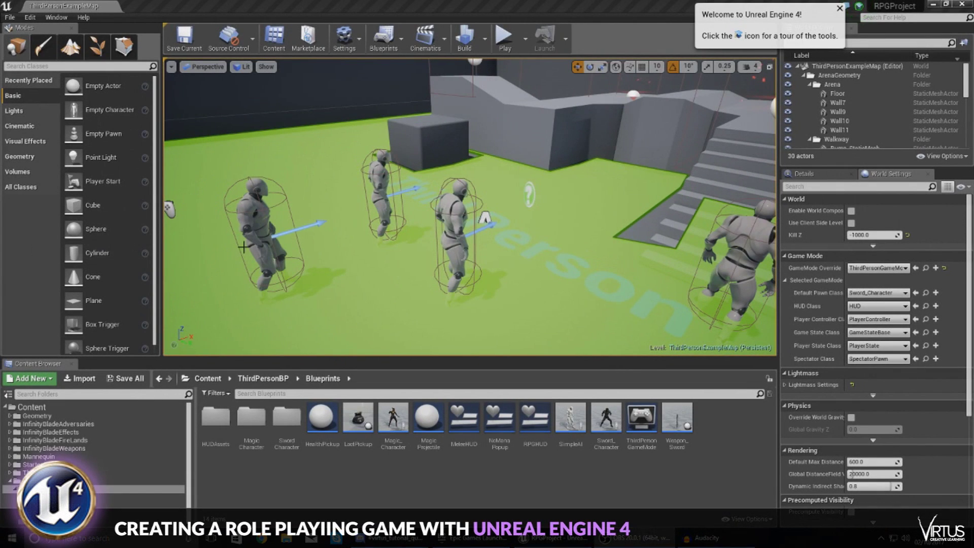
Play-test the level by running the sword character around the AI enemies, and end the play session.
left_click(510, 41)
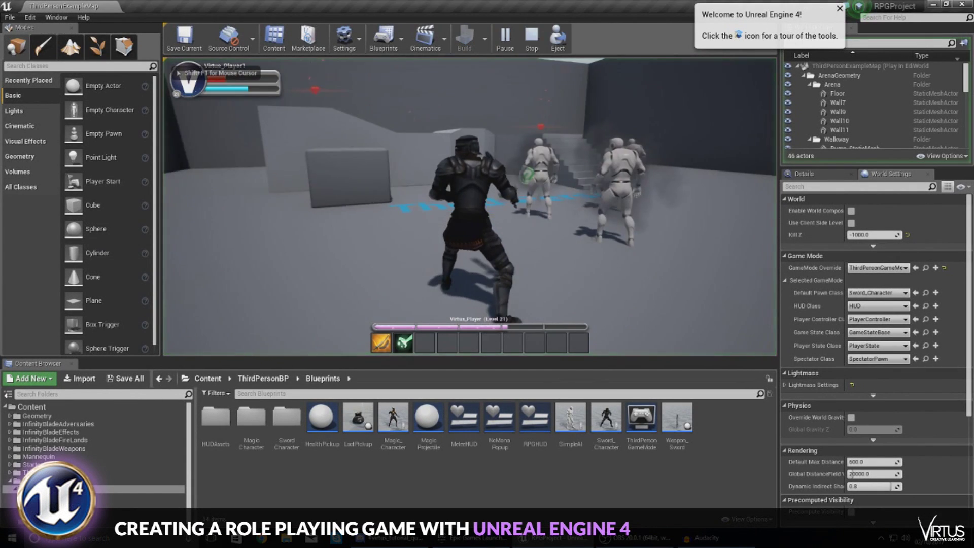
key("a")
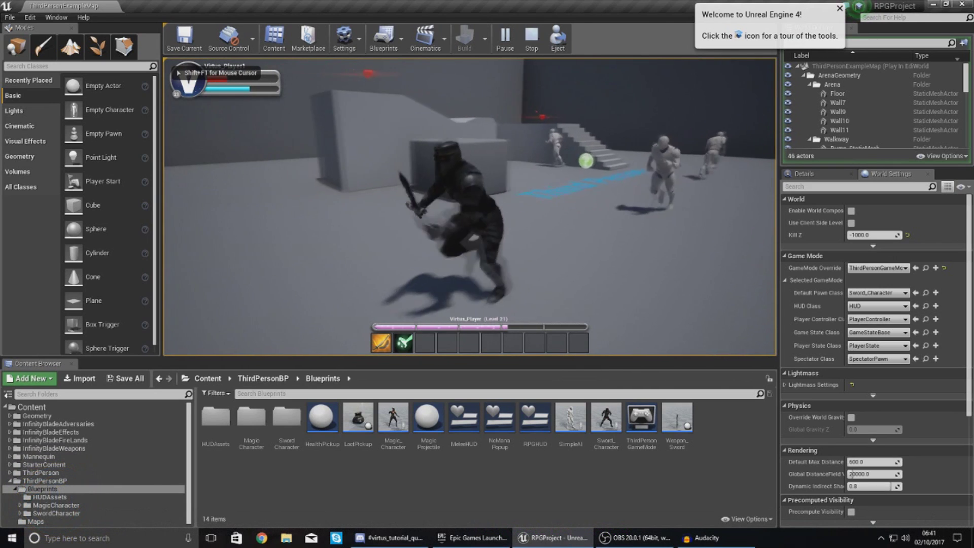
key("s")
key("w")
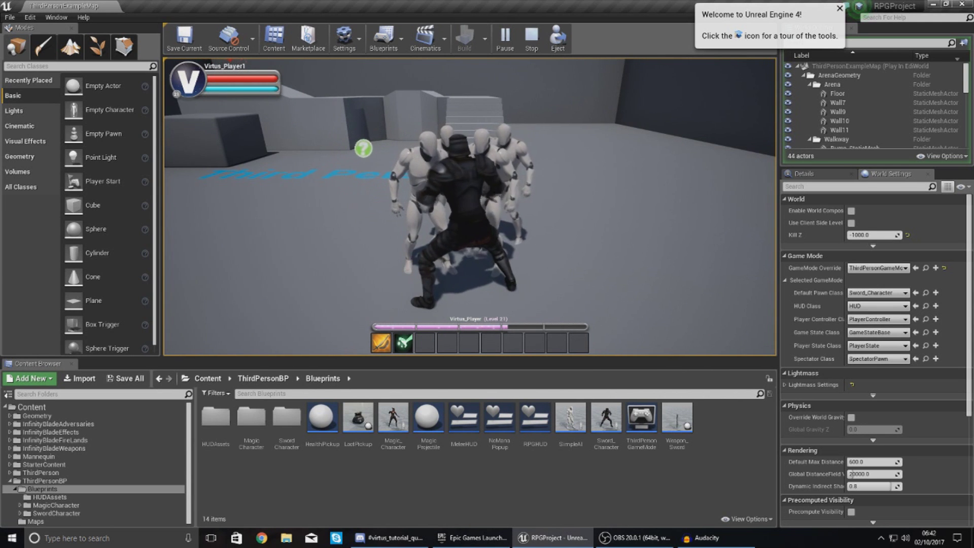
key("w")
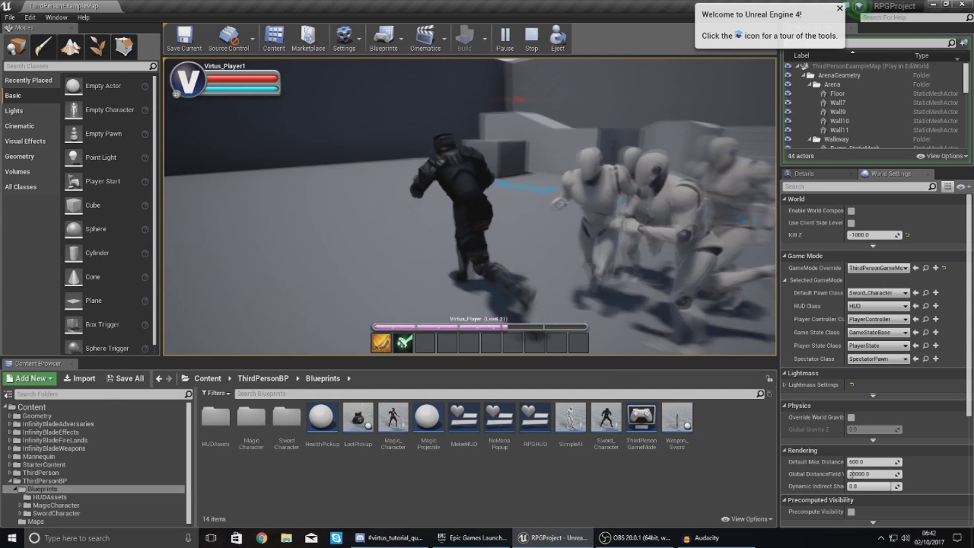
key("Escape")
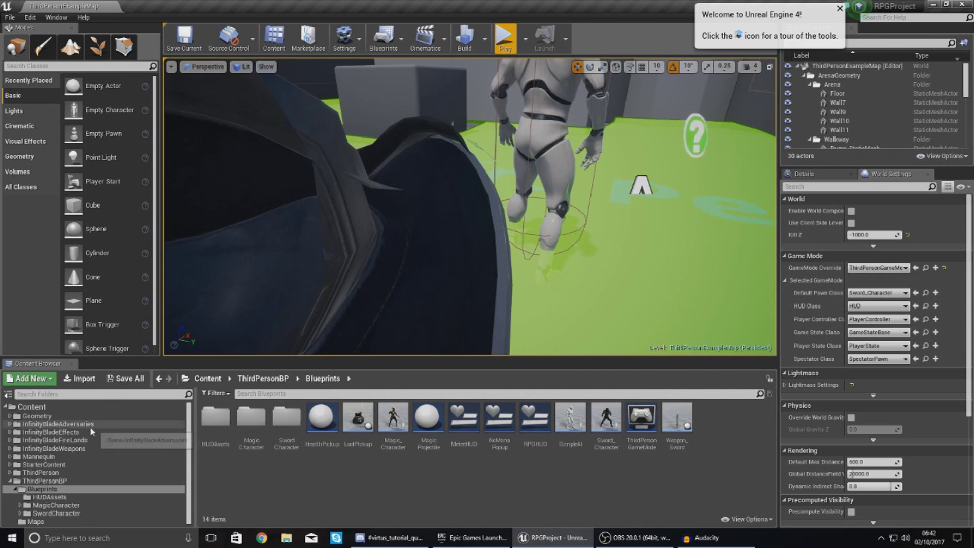
Open the Sword_AnimBP animation blueprint from the SwordCharacter folder under ThirdPersonBP Blueprints.
left_click(82, 440)
left_click(46, 489)
left_click(56, 505)
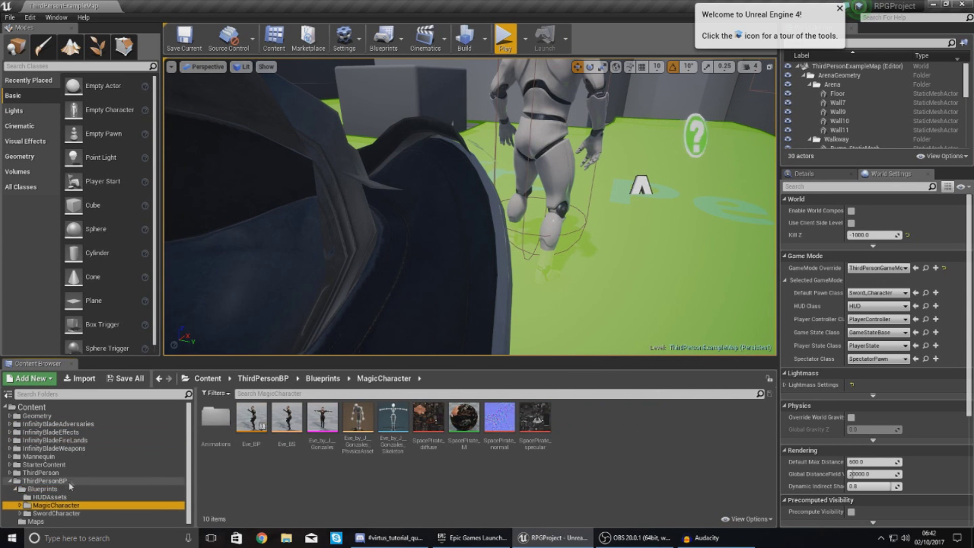
left_click(64, 490)
left_click(282, 440)
double_click(282, 440)
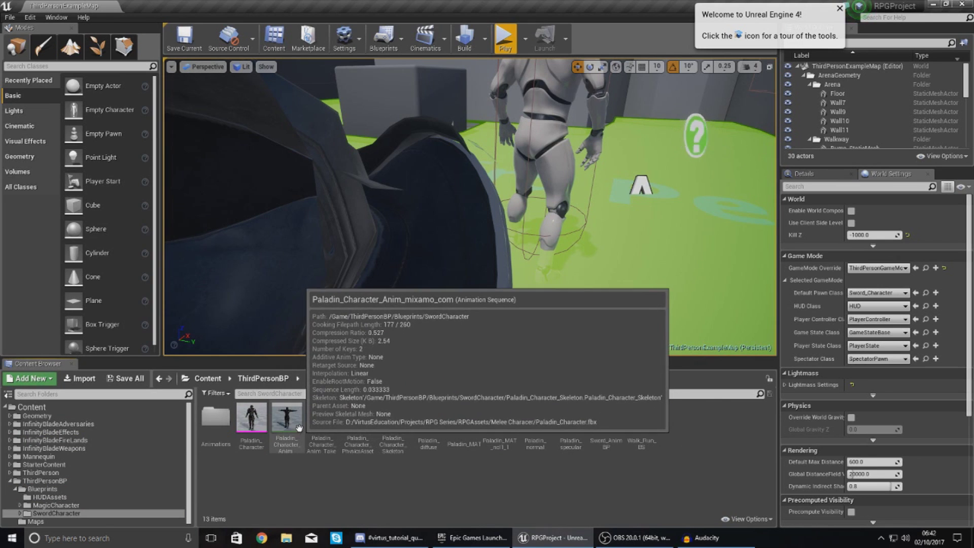
double_click(607, 425)
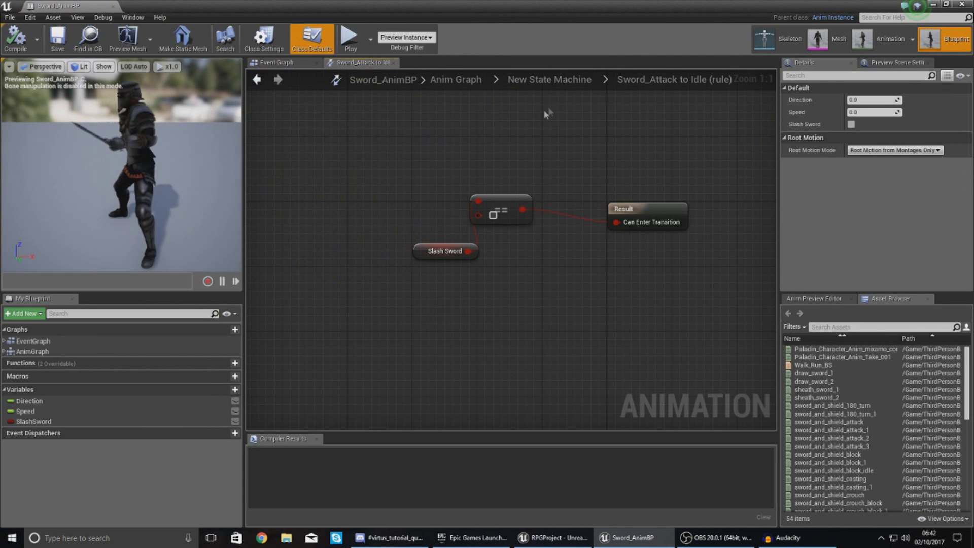
Go up to New State Machine and open its Sword_Attack state.
left_click(556, 84)
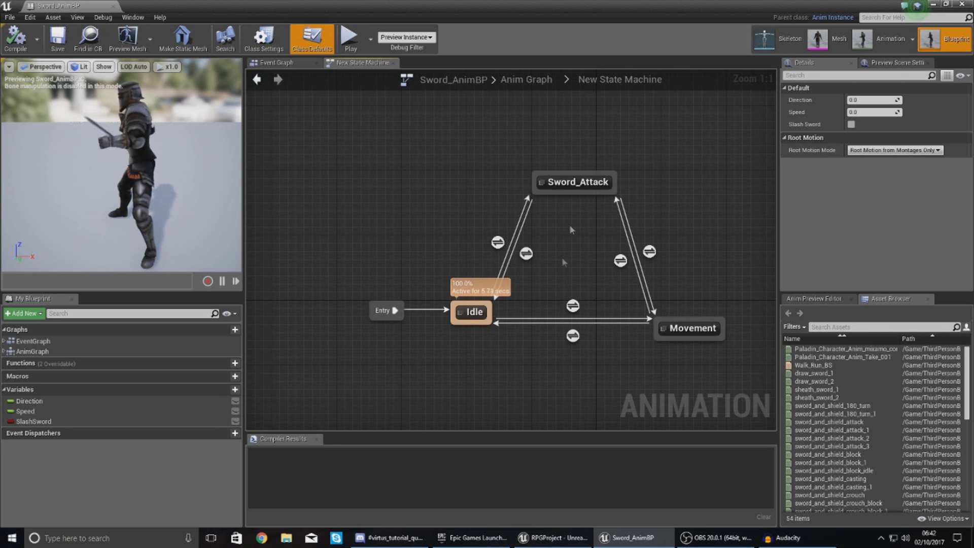
right_click_drag(581, 229, 509, 216)
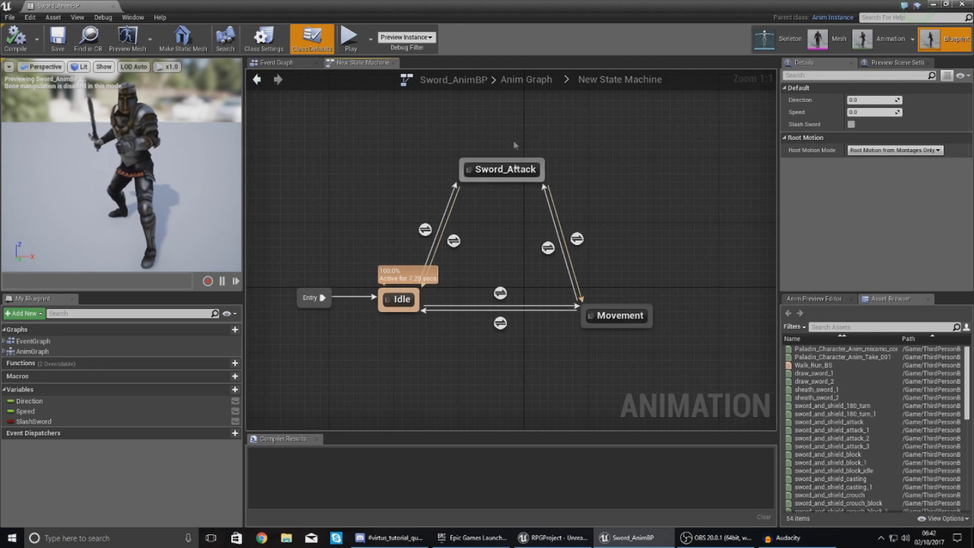
double_click(500, 171)
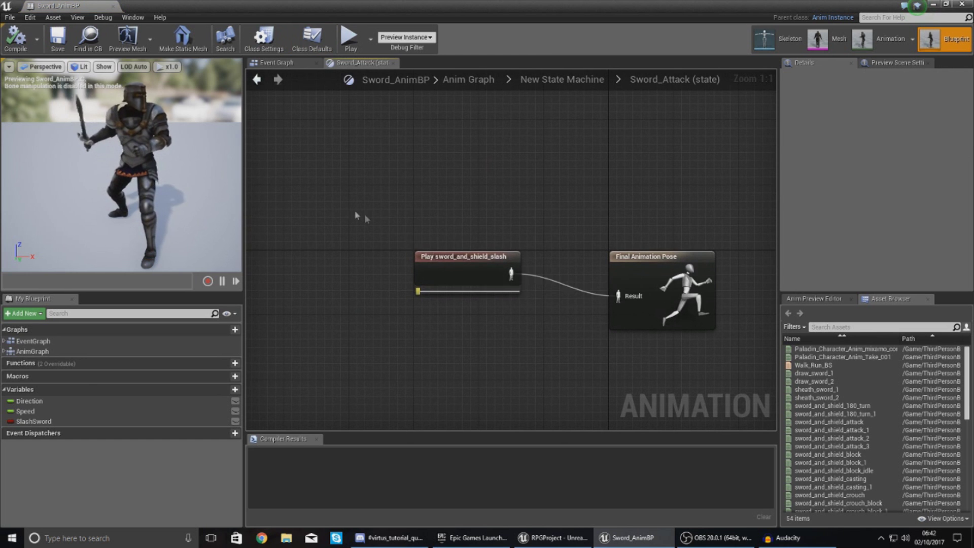
Move the Play sword_and_shield_slash node up and away from Final Animation Pose to make room between them.
left_click_drag(460, 271, 282, 190)
left_click(395, 267)
right_click_drag(428, 278, 514, 282)
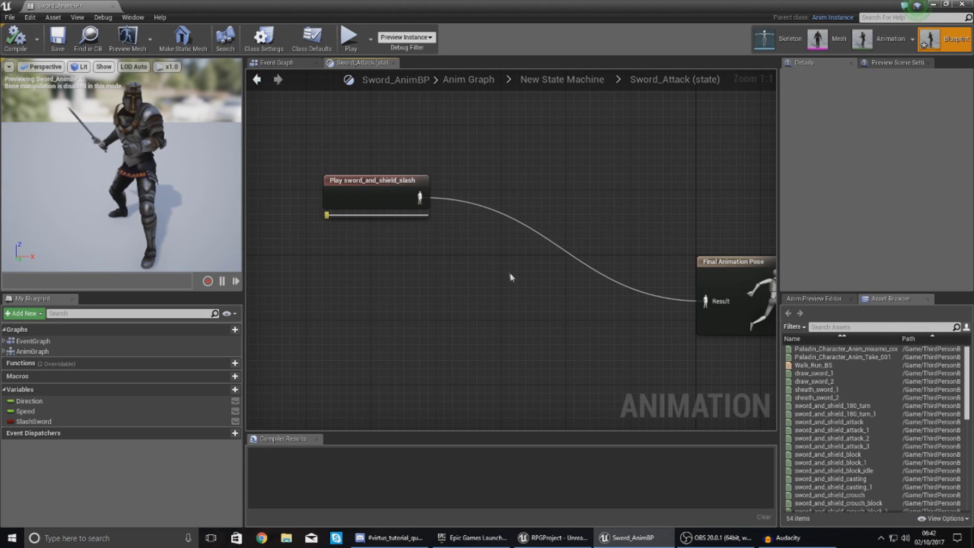
right_click_drag(511, 276, 491, 243)
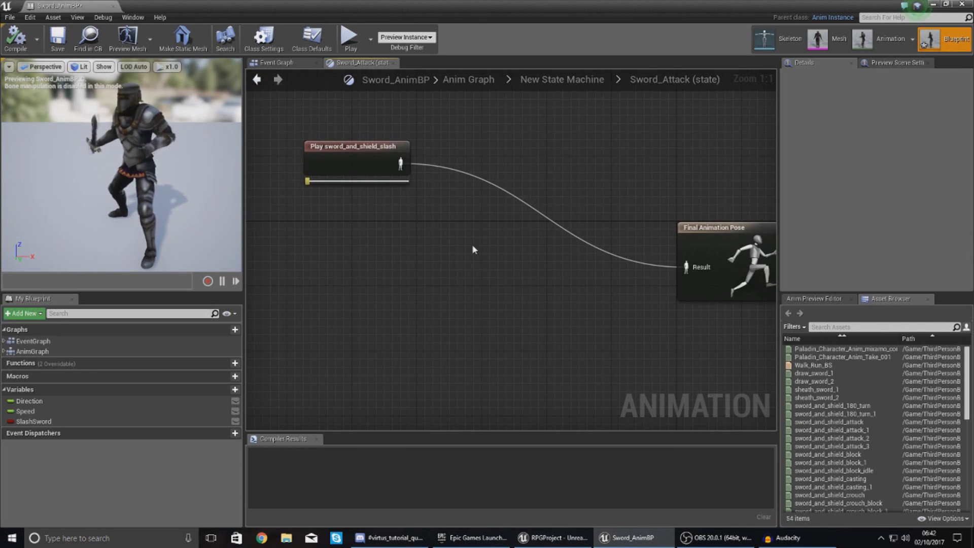
Add a Layered blend per bone node, feeding its output to Final Animation Pose and the sword_and_shield_slash pose into Base Pose.
right_click(464, 258)
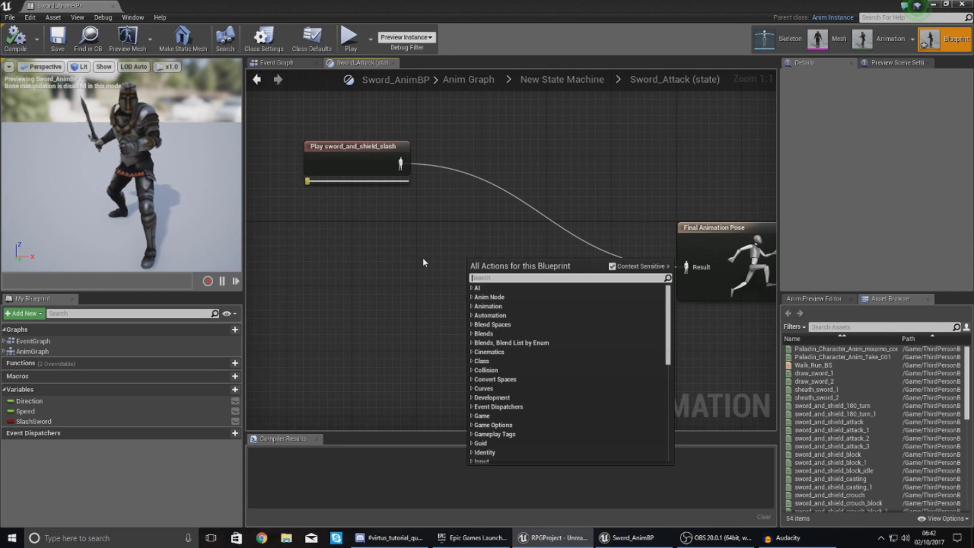
type("layer")
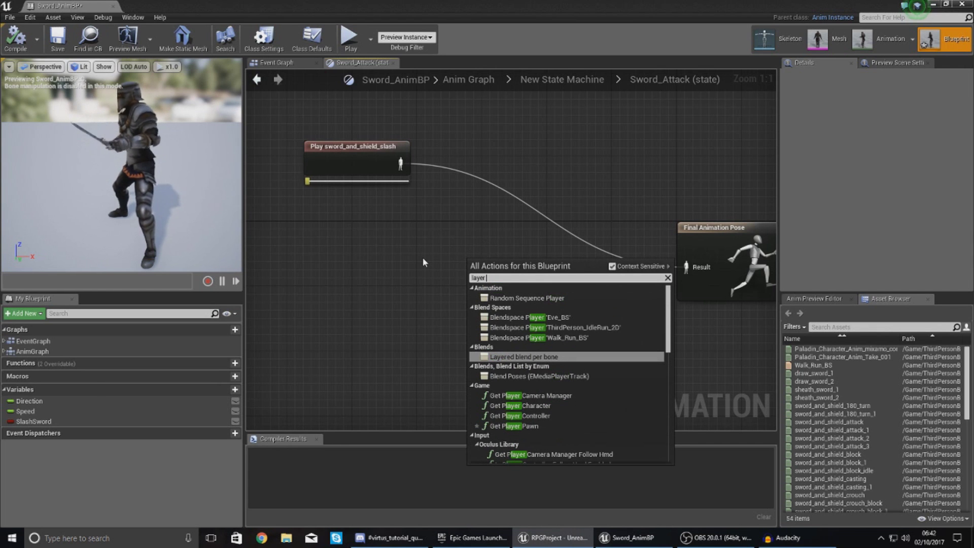
left_click(502, 359)
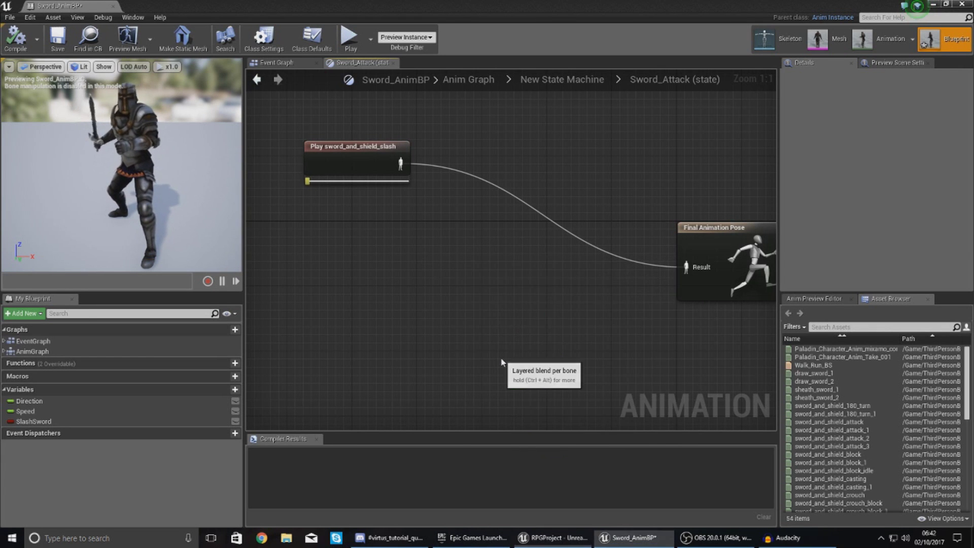
left_click_drag(516, 270, 690, 268)
left_click(586, 213)
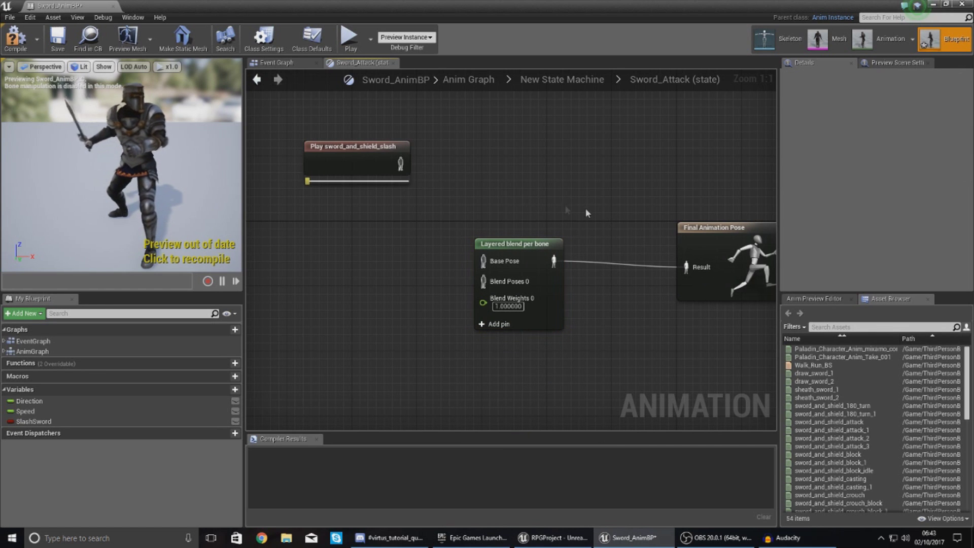
left_click_drag(440, 199, 491, 267)
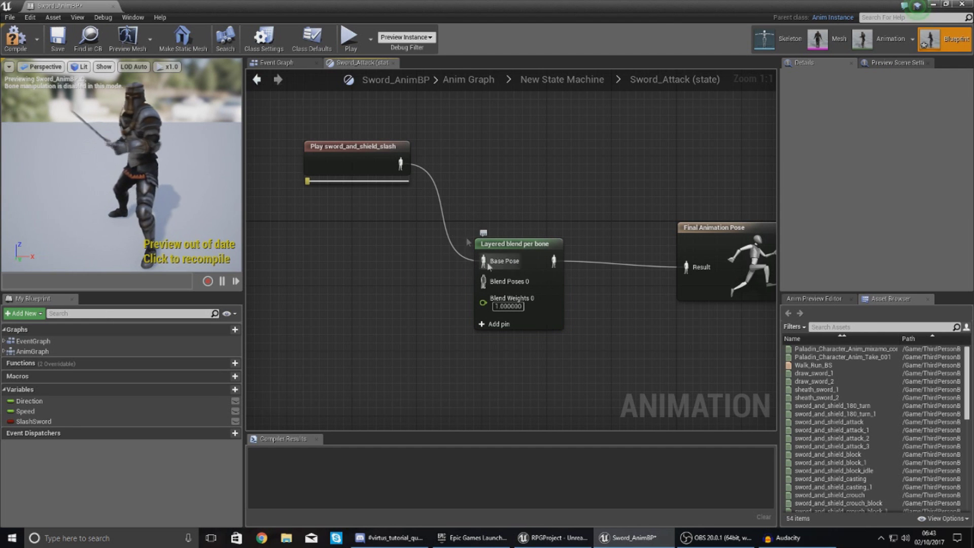
Add the Walk_Run_BS blend space below the slash animation and connect its pose to Blend Poses 0.
right_click_drag(461, 279, 525, 251)
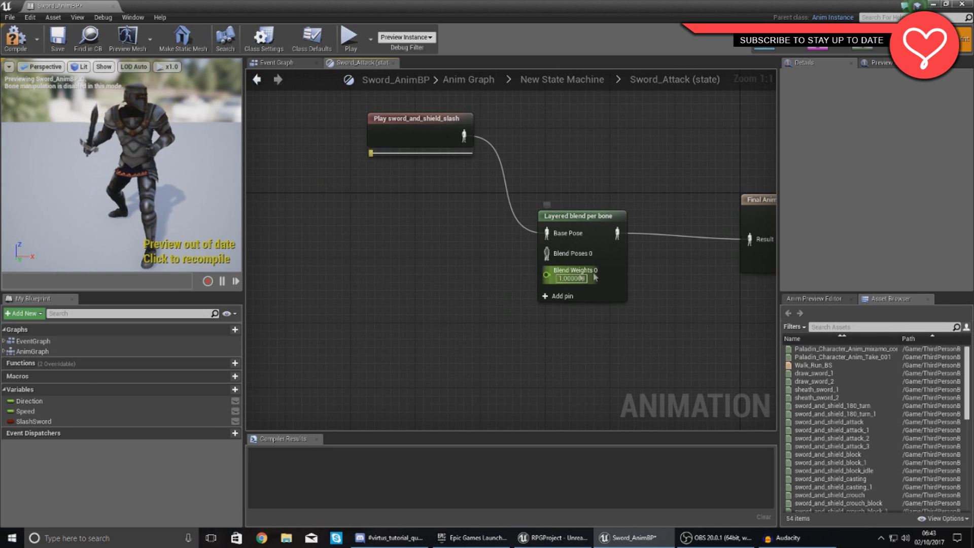
left_click_drag(811, 365, 392, 291)
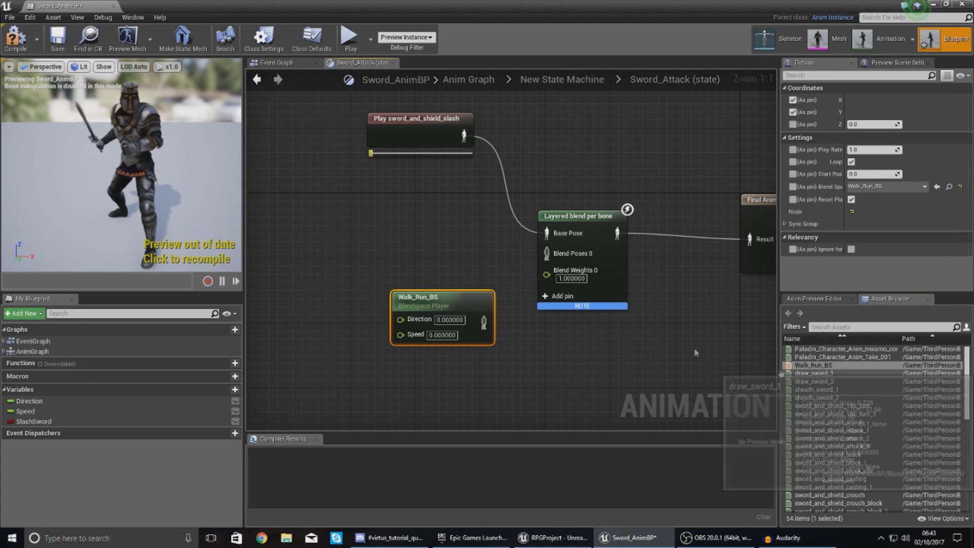
left_click_drag(483, 322, 552, 254)
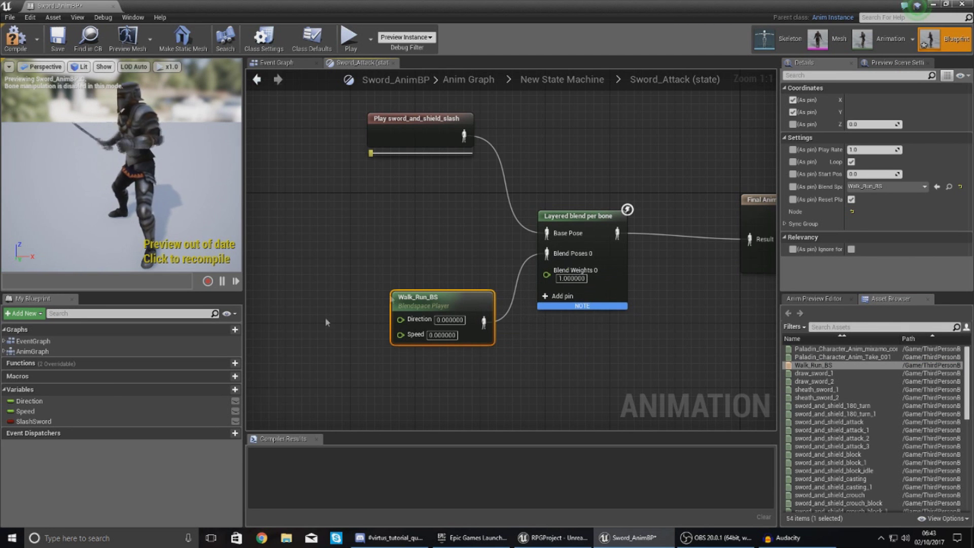
Wire getters for the Direction and Speed variables into the matching Walk_Run_BS inputs and compile the blueprint.
left_click(29, 401)
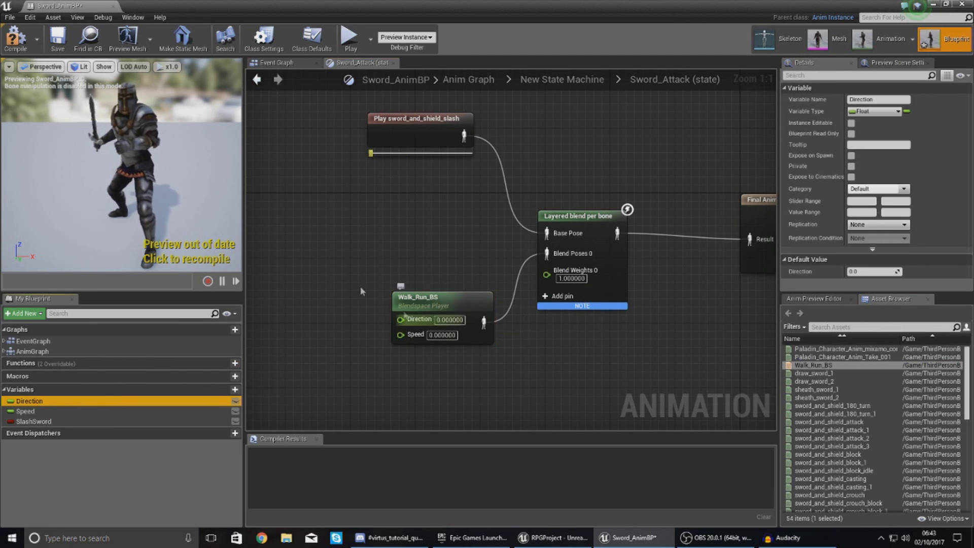
left_click_drag(29, 401, 250, 303)
left_click(259, 311)
left_click_drag(401, 320, 300, 309)
left_click_drag(26, 411, 256, 353)
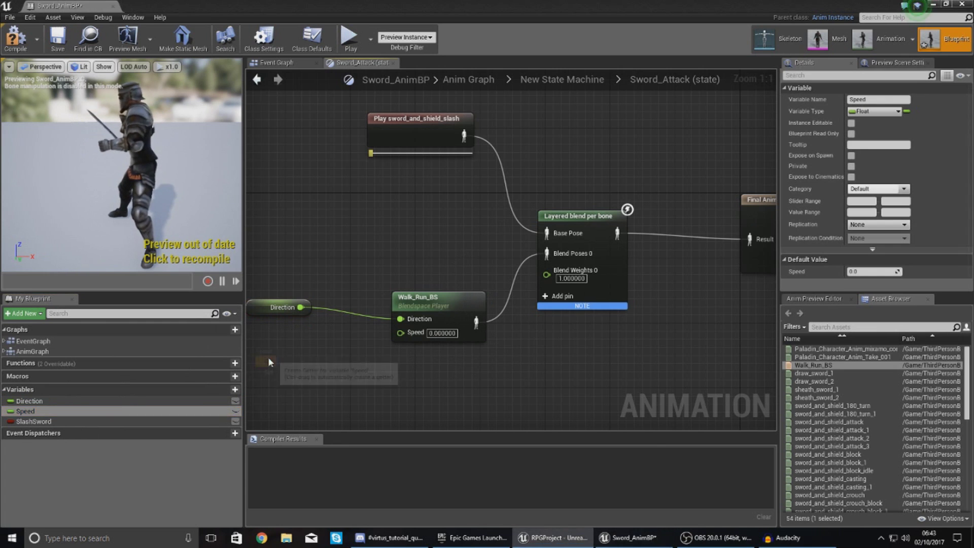
left_click(266, 360)
left_click_drag(401, 333, 309, 356)
left_click(317, 347)
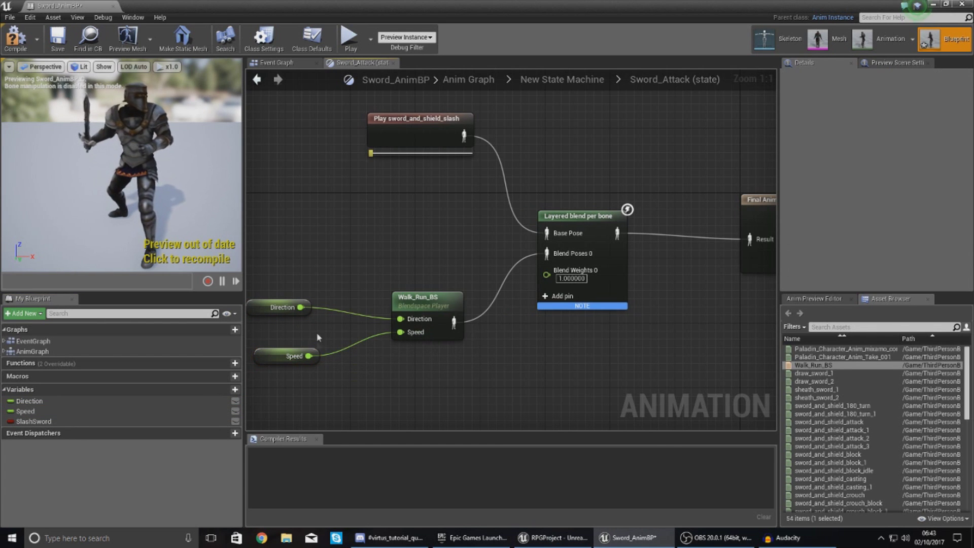
left_click(14, 40)
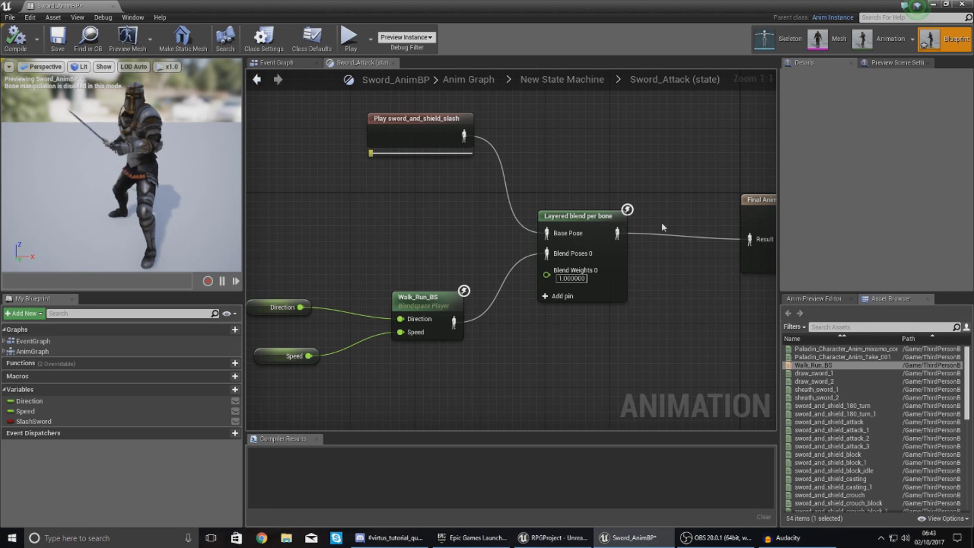
Add a branch filter to layer 0 of the Layered blend per bone node and expand its bone settings.
left_click(570, 217)
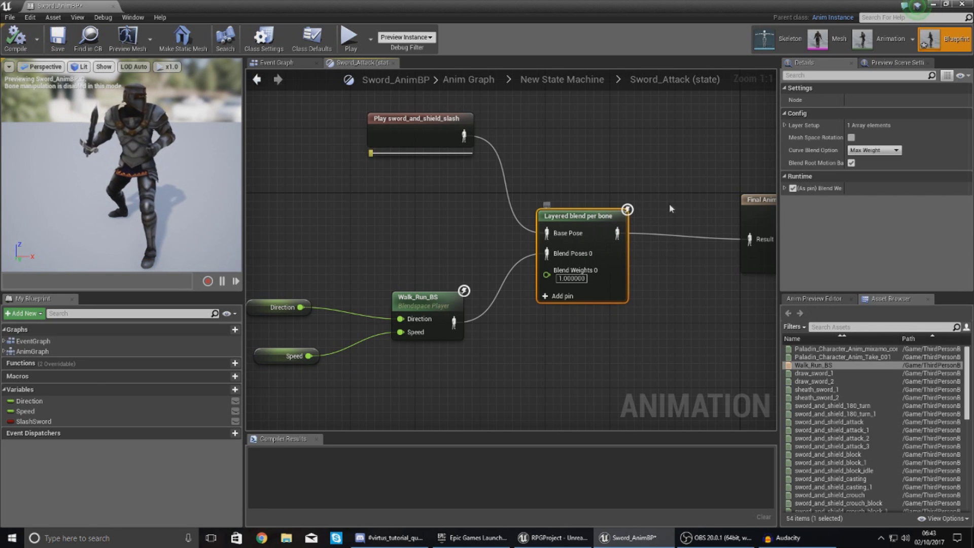
left_click(785, 125)
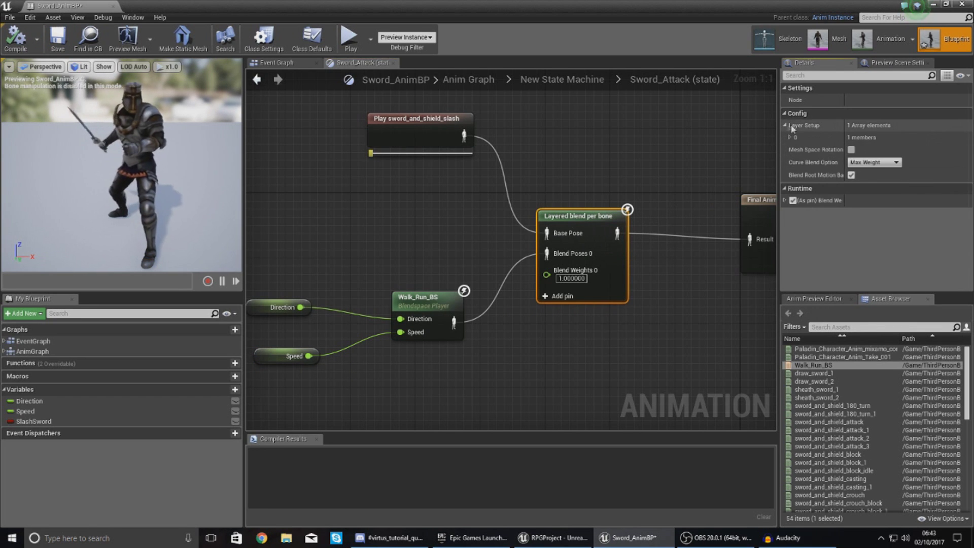
left_click(789, 138)
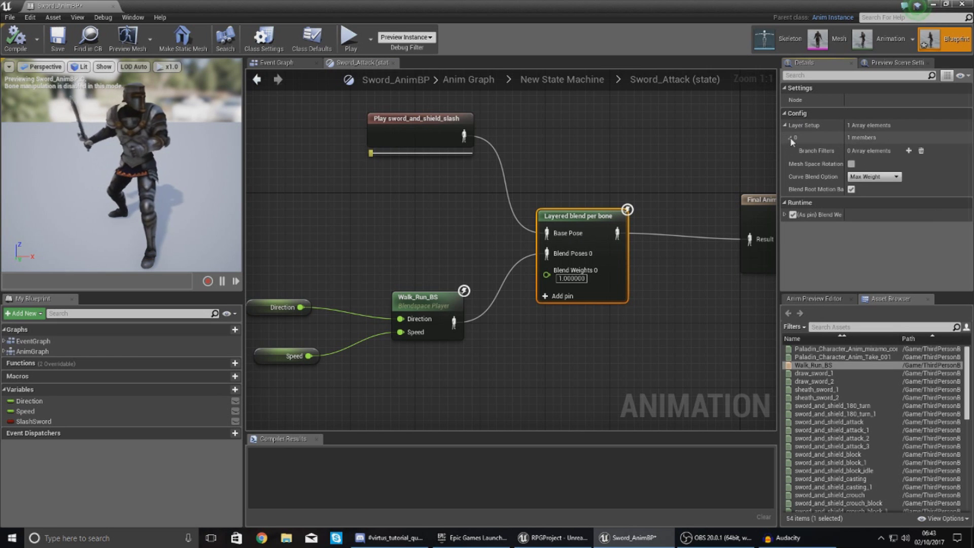
left_click(907, 151)
left_click(799, 164)
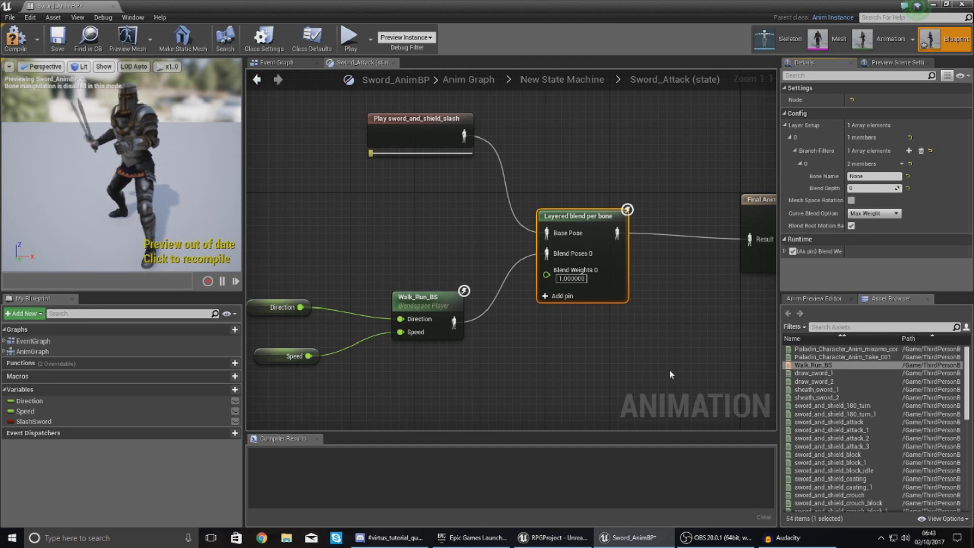
Open the Paladin character's skeleton, look through the bone tree, and inspect the Spine1 bone on the model.
left_click(781, 45)
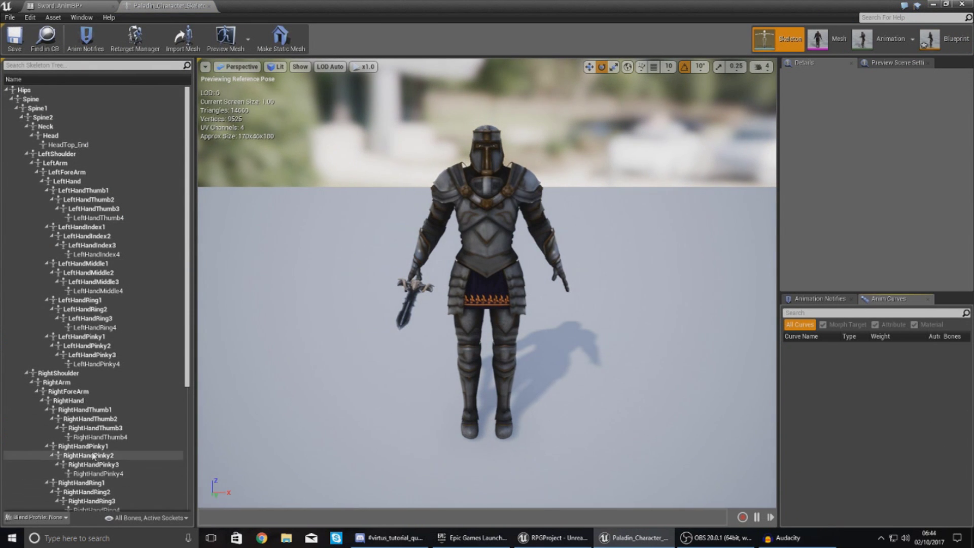
scroll(94, 457, "down", 5)
scroll(94, 452, "up", 5)
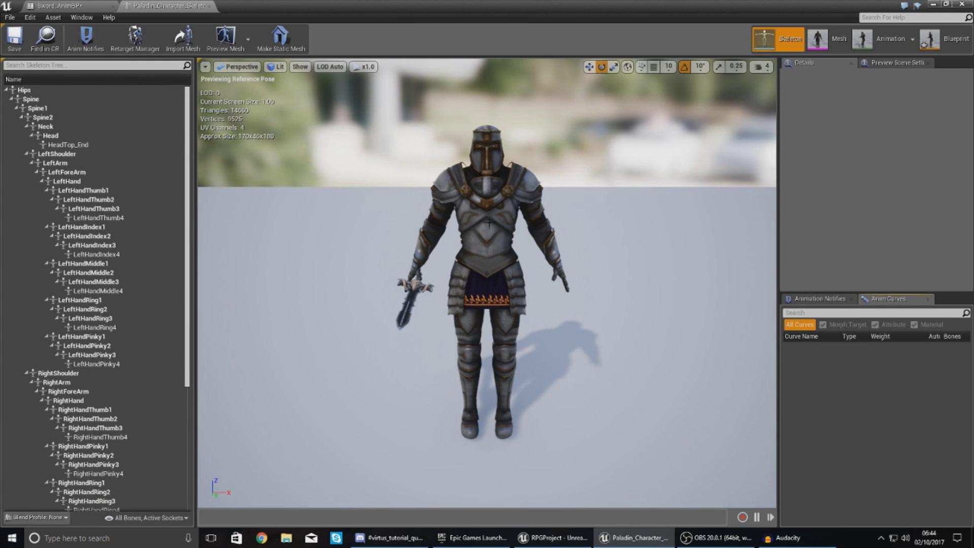
left_click(479, 239)
right_click_drag(546, 225, 474, 234)
key("d")
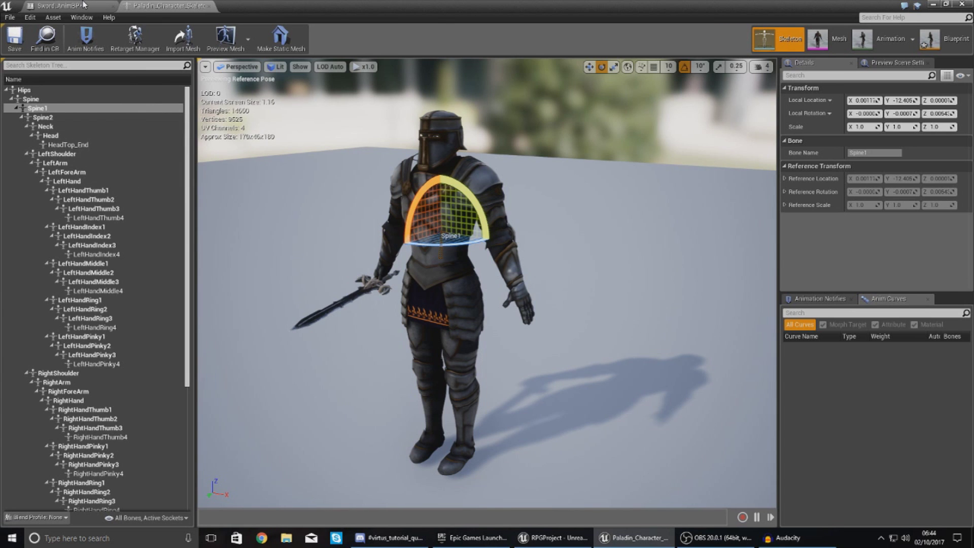
Set the layered blend's branch filter in Sword_AnimBP to bone Spine1 with a blend depth of 1.
left_click(61, 6)
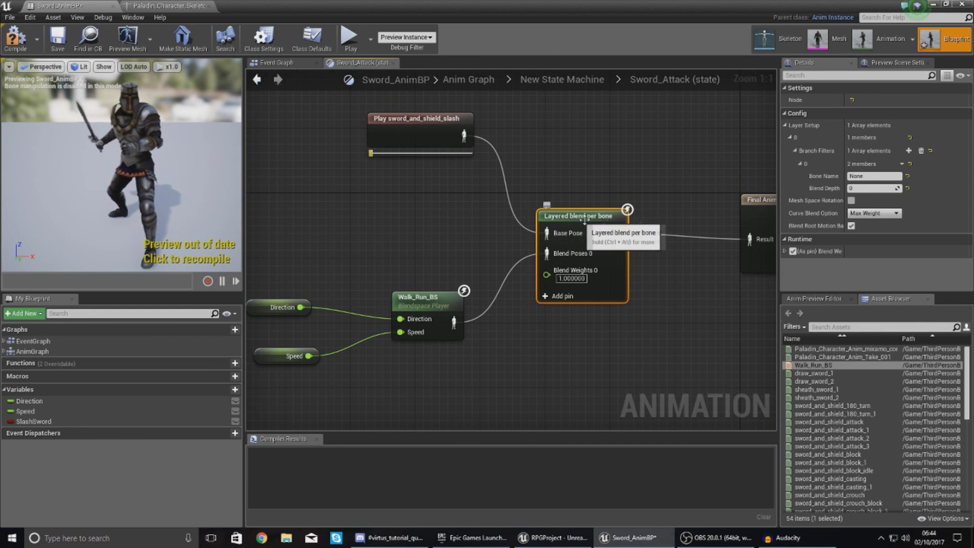
left_click(872, 176)
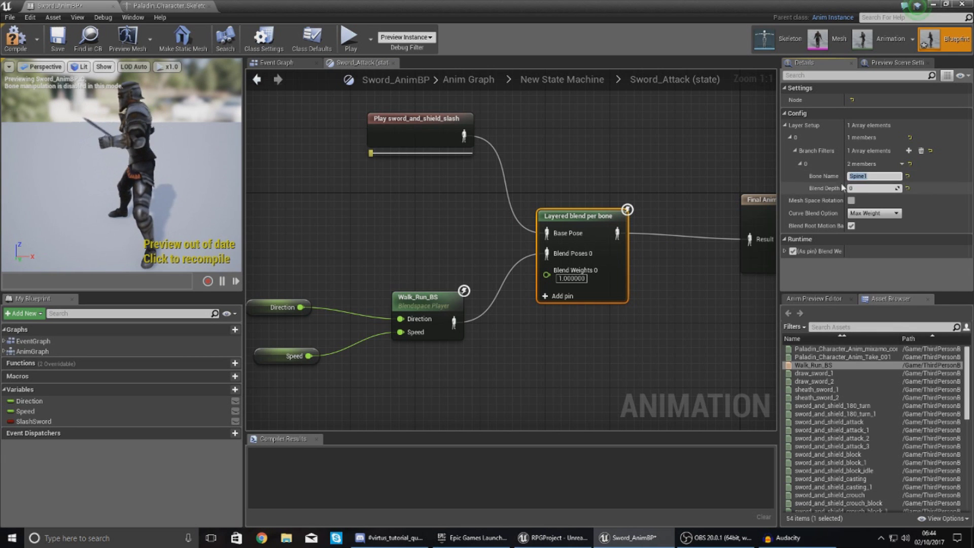
left_click(860, 189)
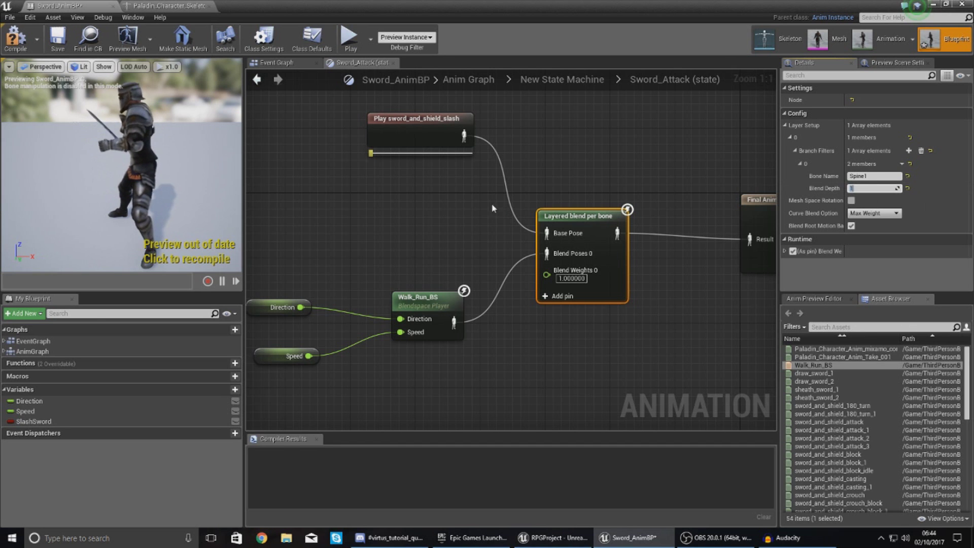
Enable Slash Sword and raise Speed in the anim preview, and compile the animation blueprint.
left_click(821, 300)
right_click_drag(486, 212, 466, 220)
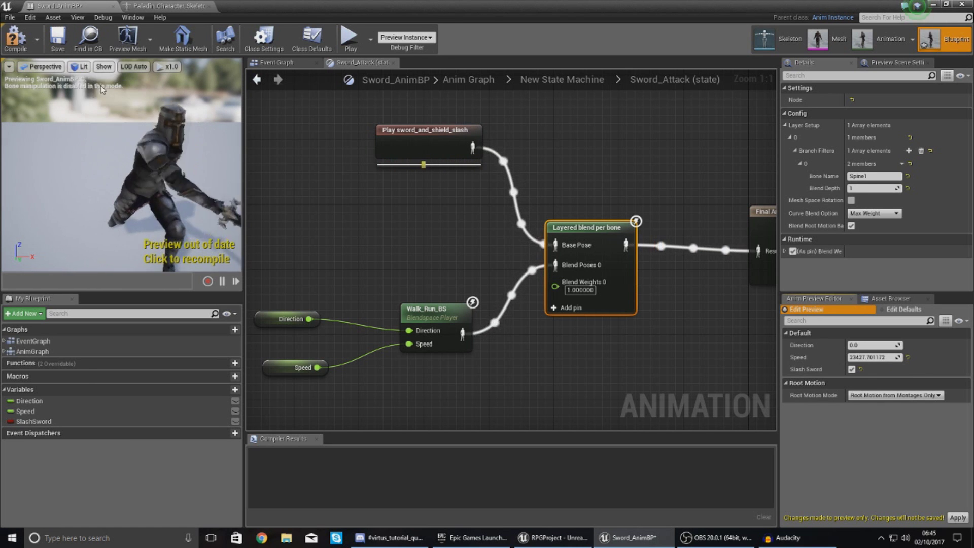
left_click(16, 40)
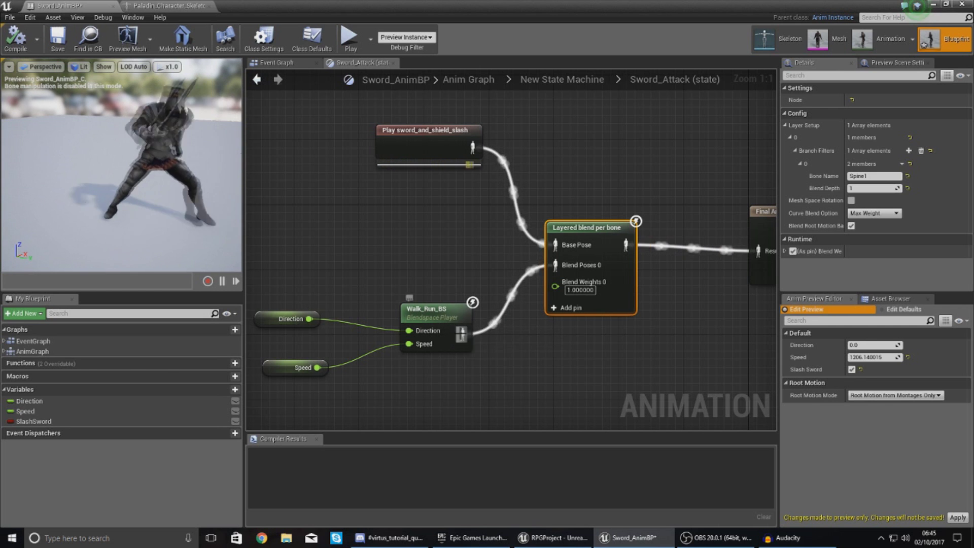
Swap the blend inputs so Walk_Run_BS feeds Base Pose and the sword_and_shield_slash animation feeds Blend Poses 0.
left_click_drag(551, 263, 550, 263)
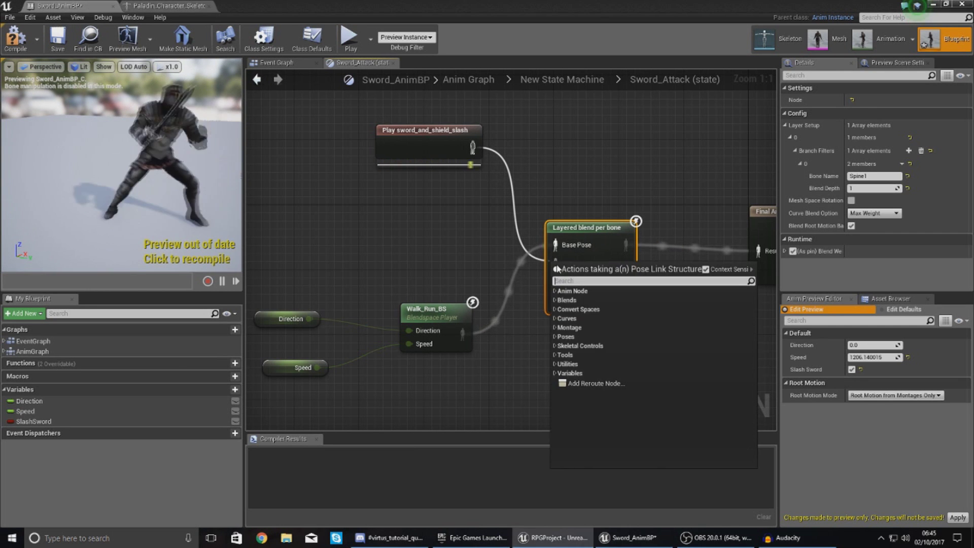
left_click(468, 245)
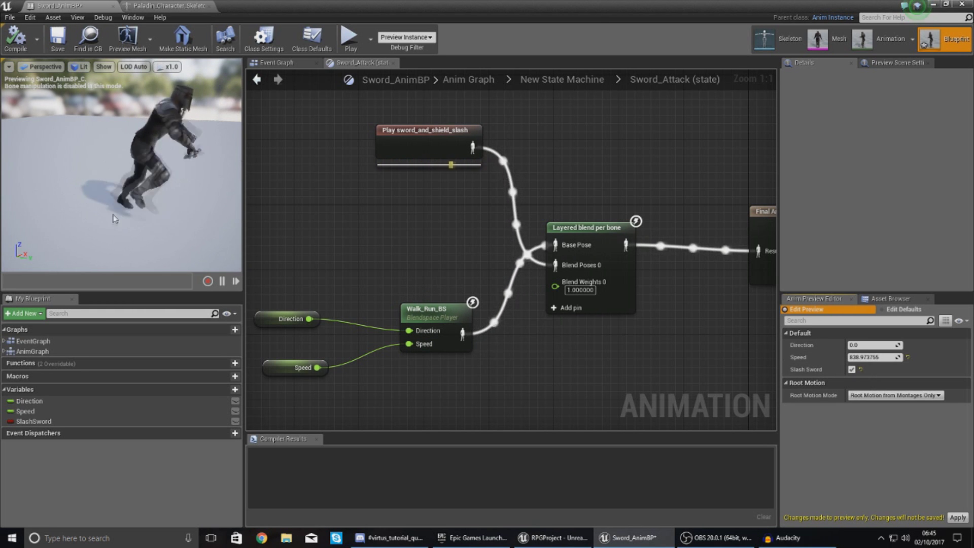
left_click_drag(428, 383, 282, 283)
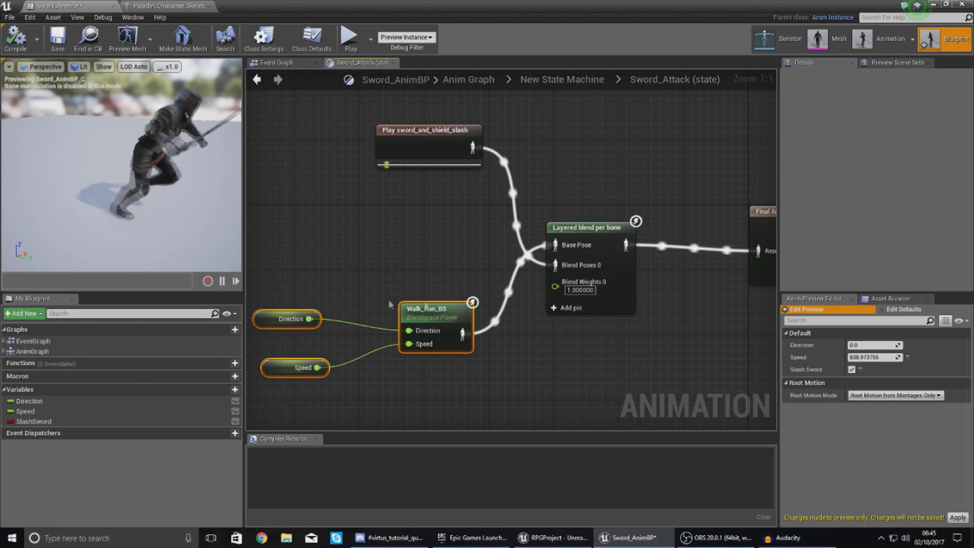
Turn off Slash Sword in the anim preview and recompile the animation blueprint.
left_click(852, 370)
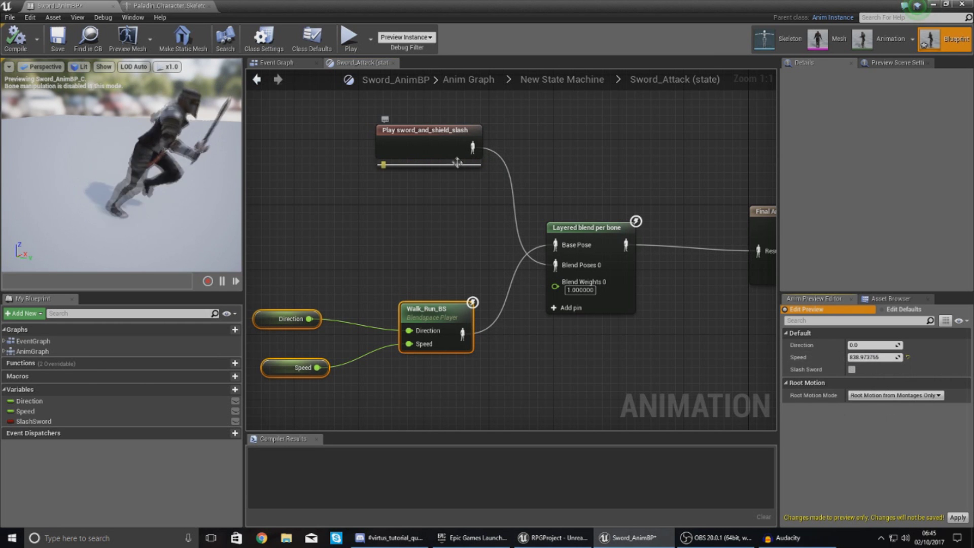
left_click(437, 164)
left_click(342, 265)
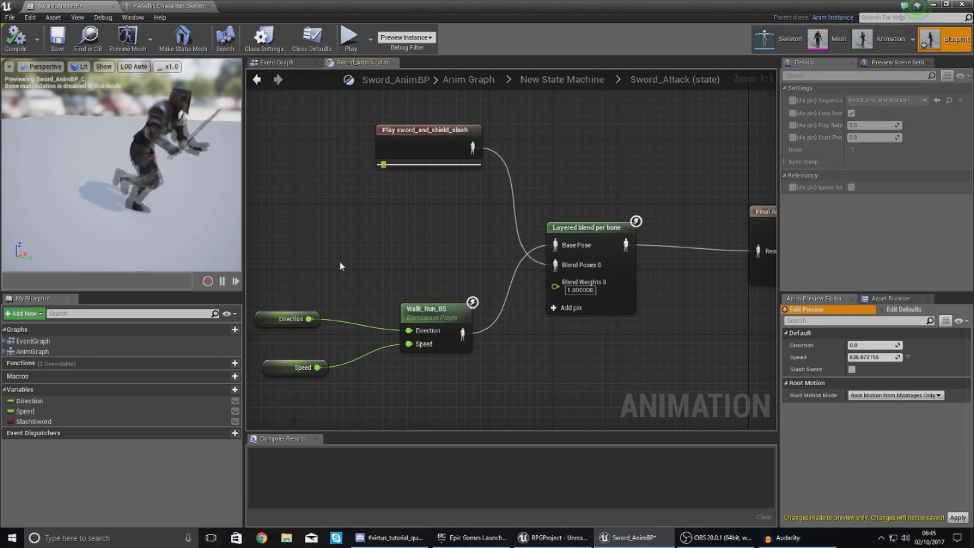
left_click(27, 45)
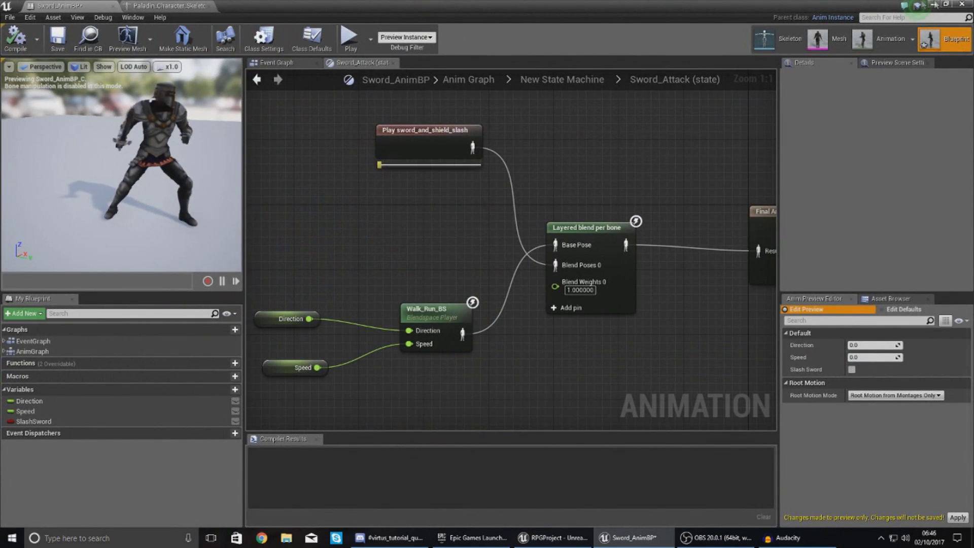
Close the animation blueprint, play the level to test the sword attack, and stop the session.
left_click(962, 4)
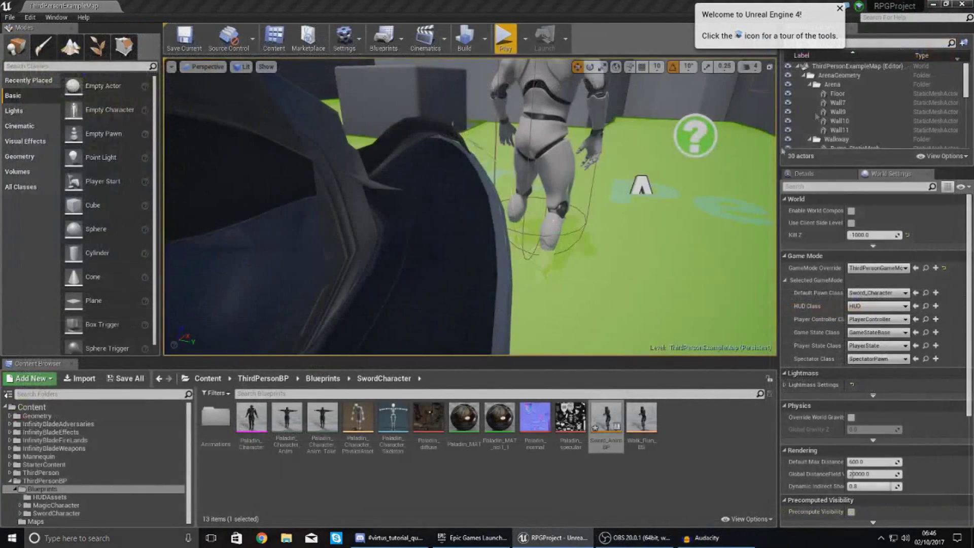
left_click(505, 37)
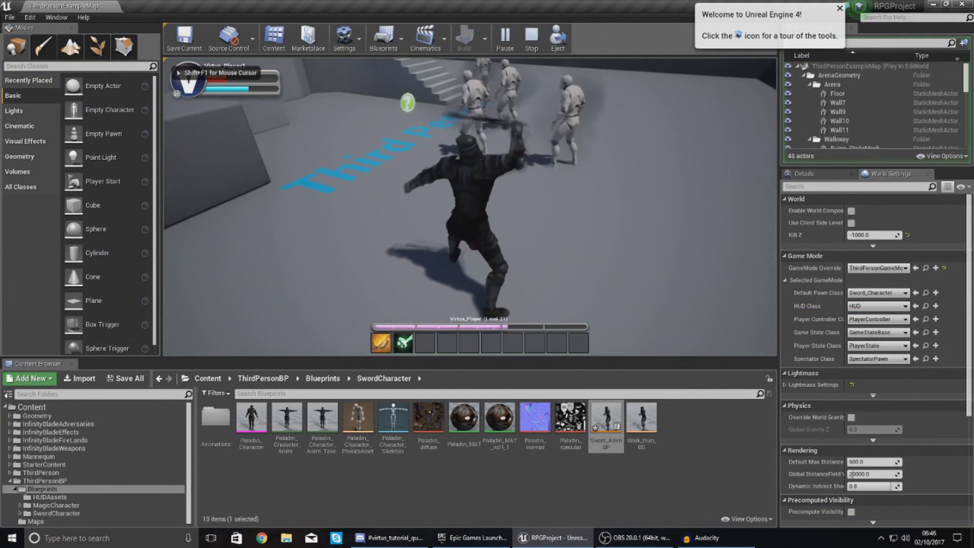
key("Escape")
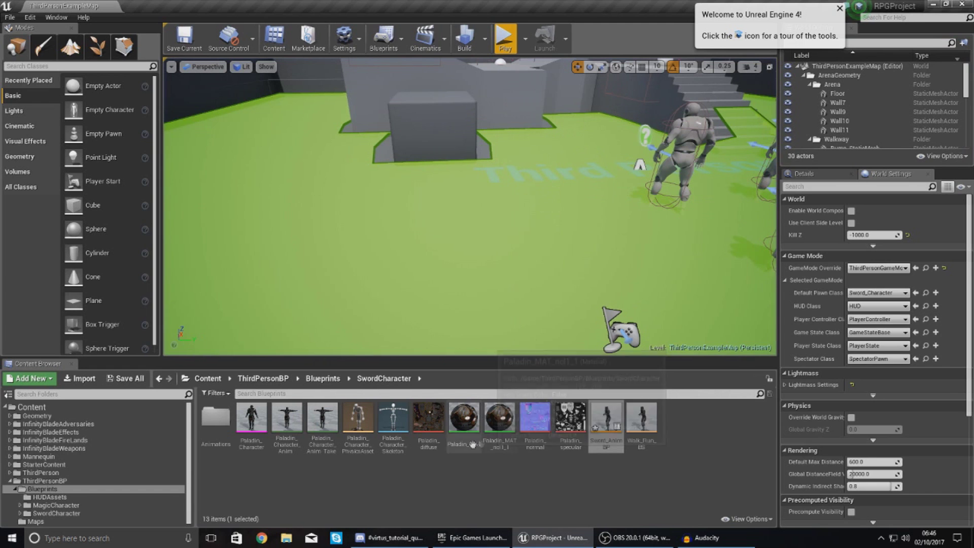
Open the Sword_Character blueprint from the Blueprints folder of ThirdPersonBP.
left_click(55, 505)
left_click(61, 513)
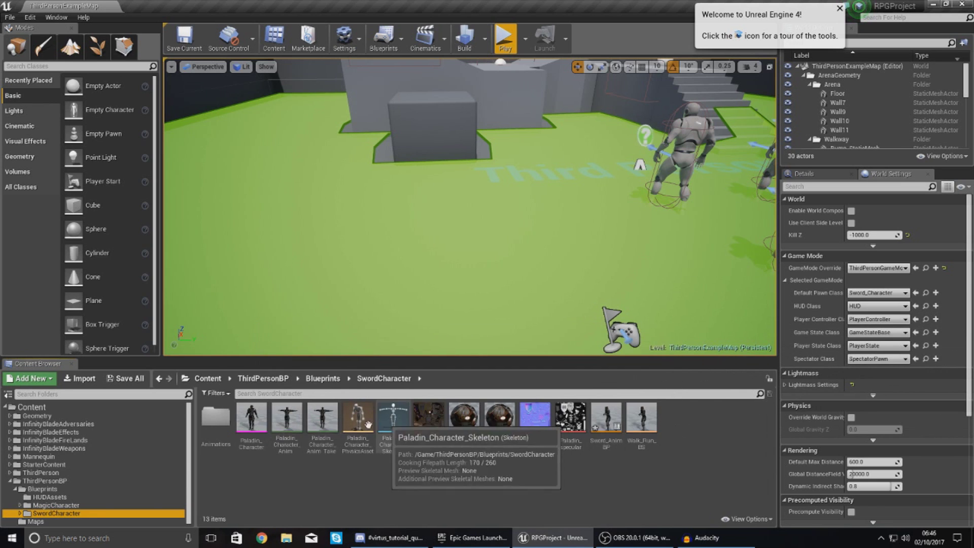
left_click(45, 481)
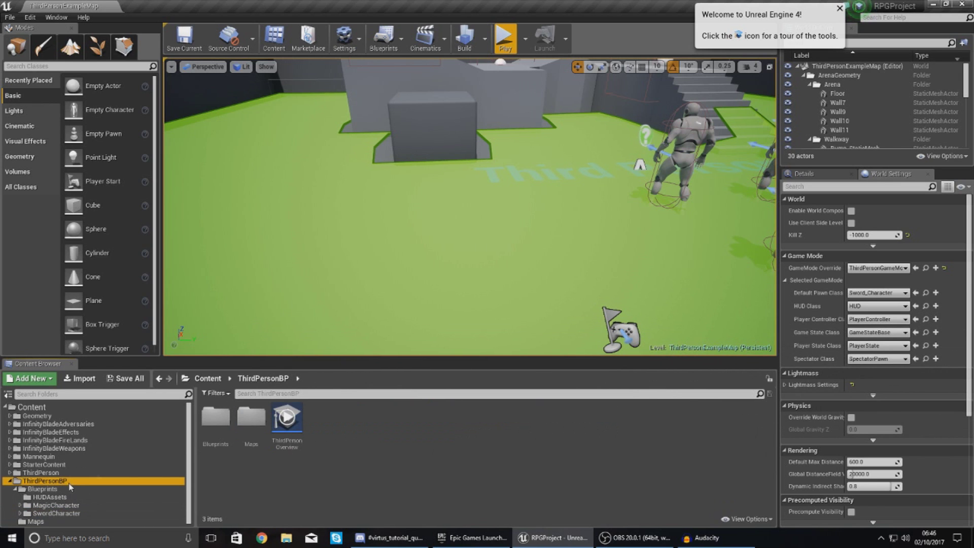
double_click(215, 417)
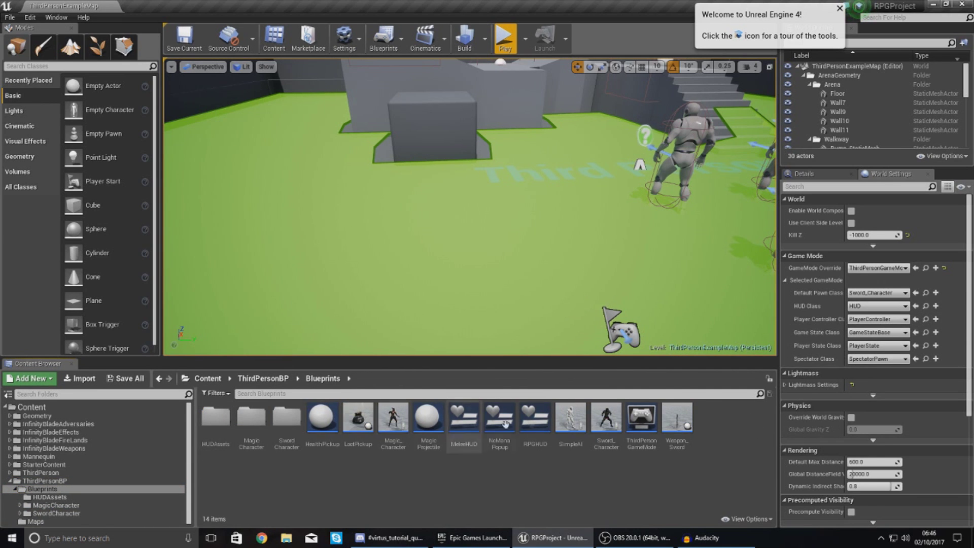
double_click(601, 419)
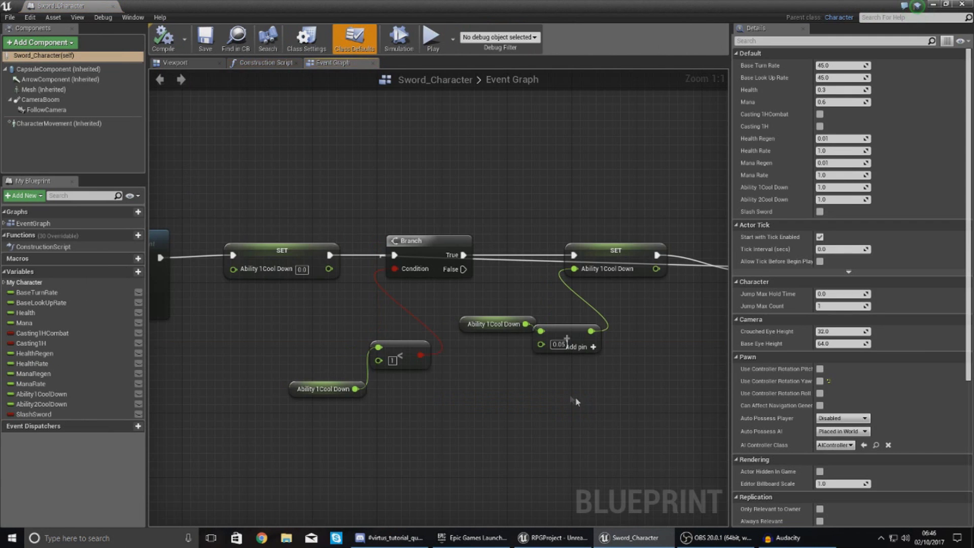
Delete the movement-disabling nodes in the Ability1 chain and connect the second Branch's False output to the checked SET Slash Sword node.
scroll(568, 401, "down", 5)
right_click_drag(363, 365, 586, 348)
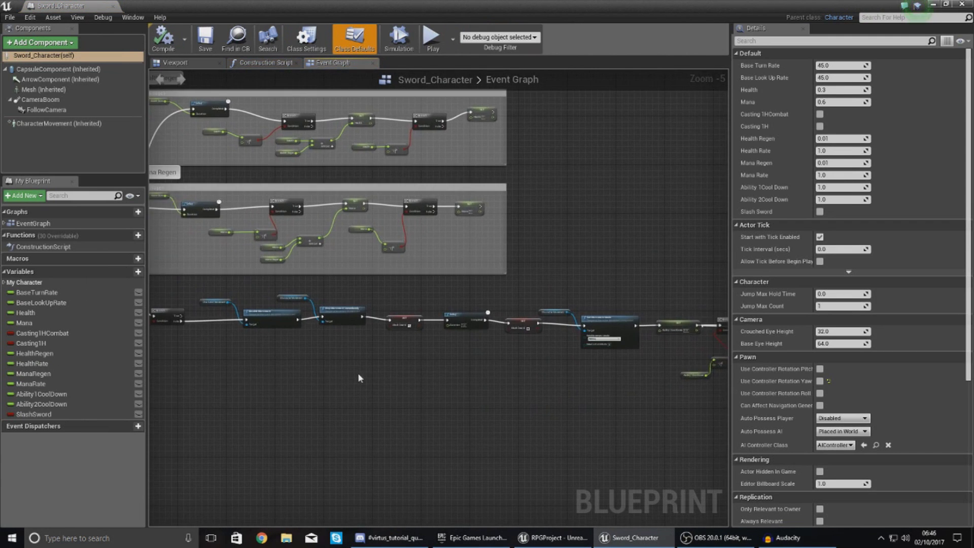
scroll(358, 375, "up", 4)
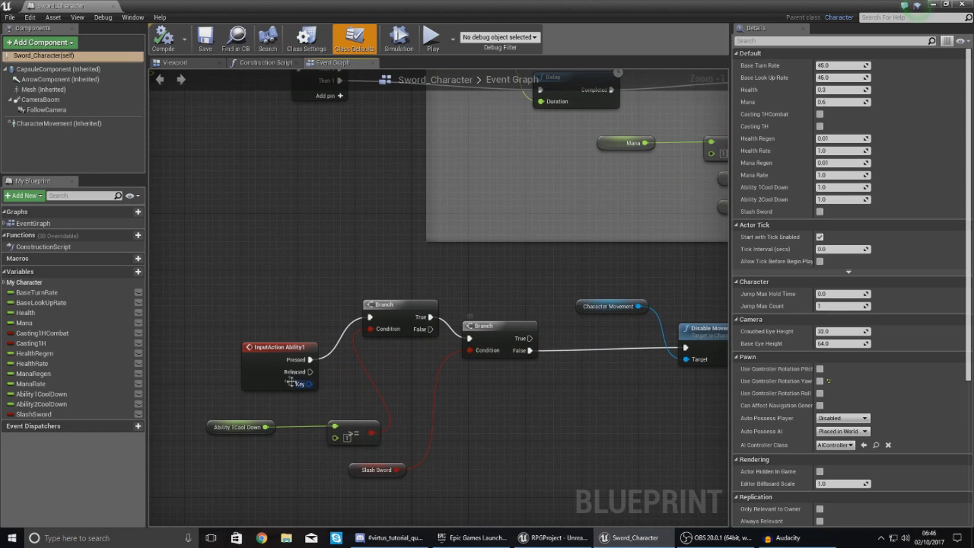
right_click_drag(621, 400, 323, 380)
right_click_drag(596, 358, 491, 361)
left_click_drag(536, 392, 282, 293)
left_click_drag(223, 268, 227, 266)
right_click_drag(226, 266, 333, 298)
scroll(333, 300, "down", 2)
key("Delete")
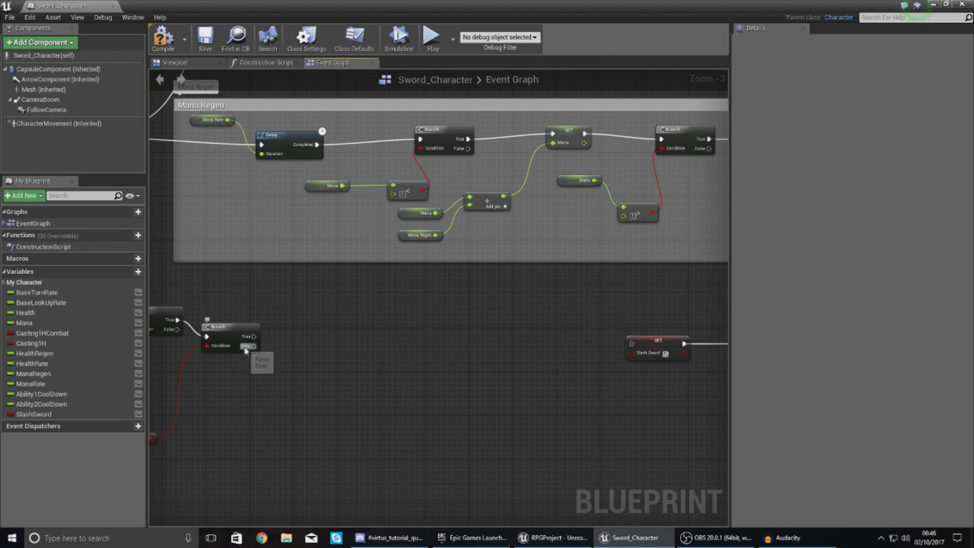
left_click_drag(633, 345, 634, 345)
Delete Set Movement Mode and its Character Movement getter, and connect the unchecked SET Slash Sword directly to SET Ability 1 Cool Down.
right_click_drag(649, 331, 243, 333)
right_click_drag(548, 318, 398, 278)
scroll(461, 286, "up", 3)
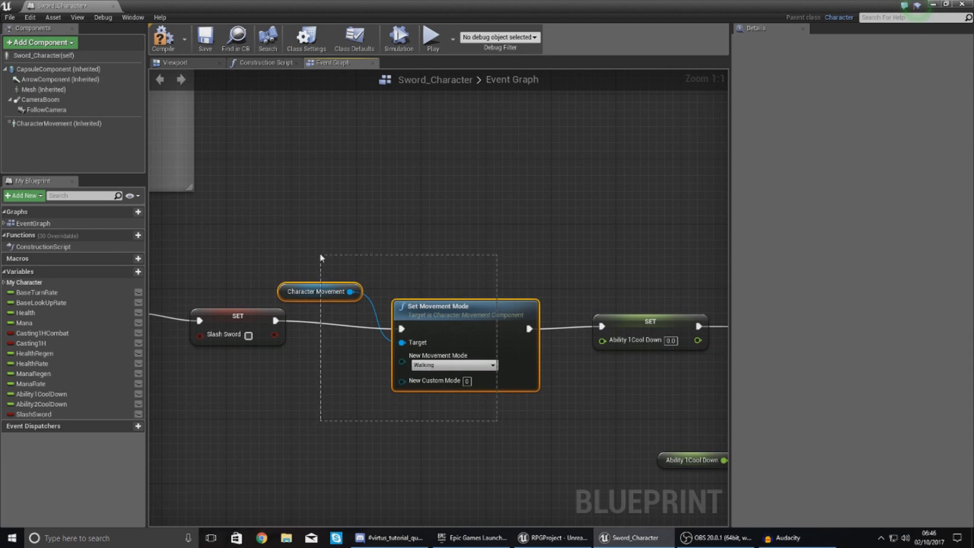
left_click_drag(497, 421, 320, 258)
key("Delete")
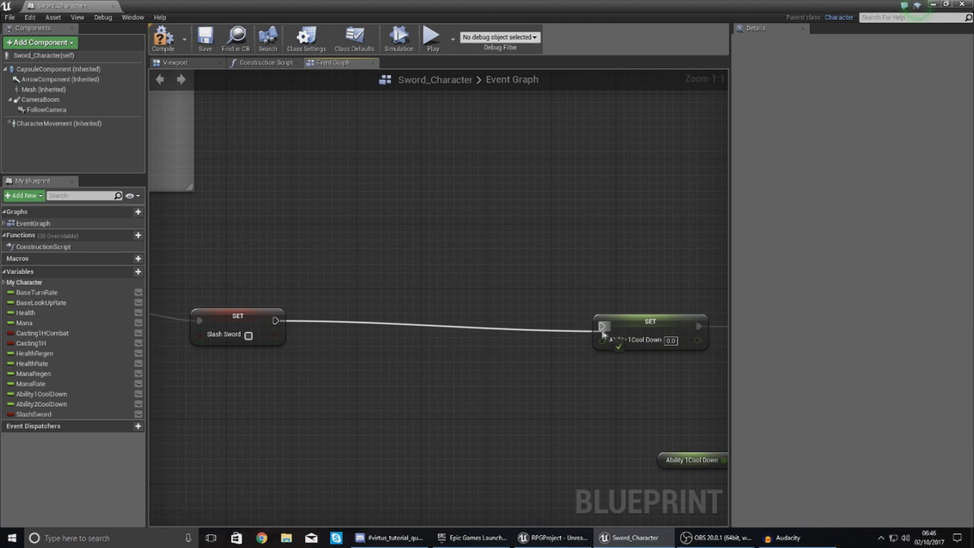
Compile the Sword_Character blueprint and close its editor.
right_click_drag(605, 302, 320, 277)
scroll(443, 278, "down", 3)
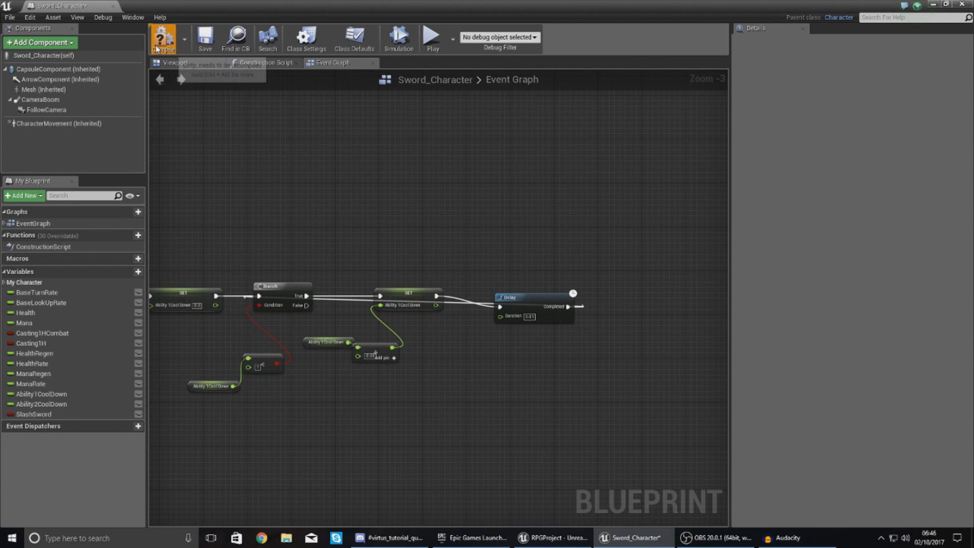
left_click(113, 6)
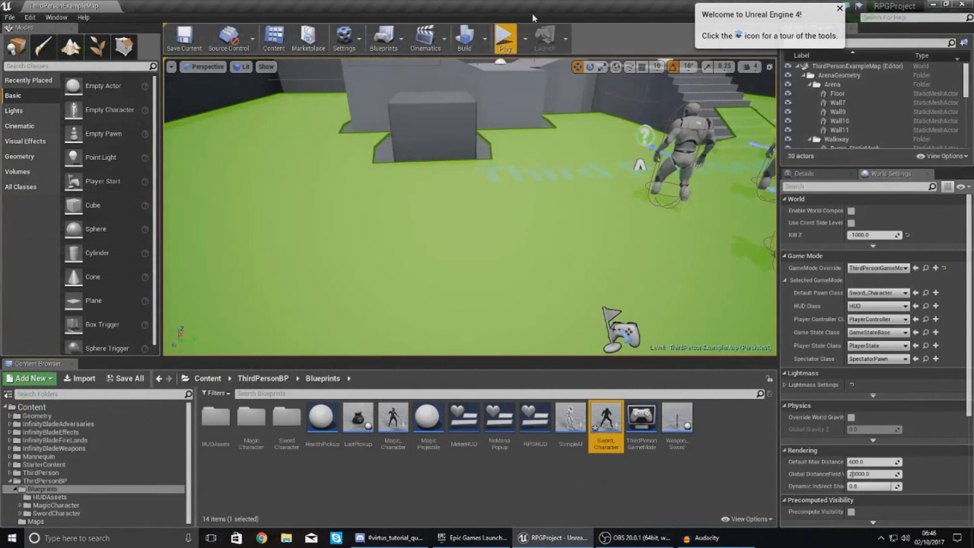
Play the level and run around among the AI enemies while repeatedly using the Ability 1 sword slash.
left_click(495, 47)
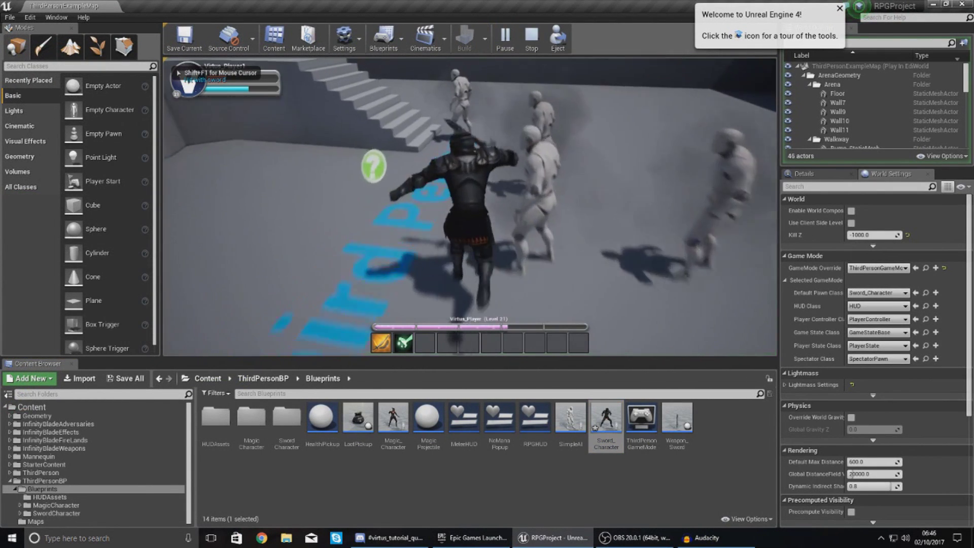
key("d")
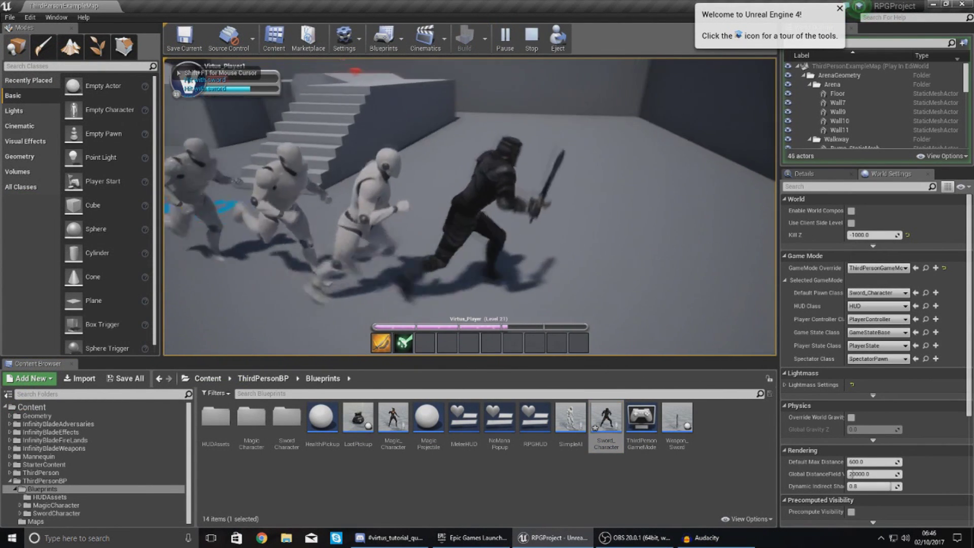
key("d")
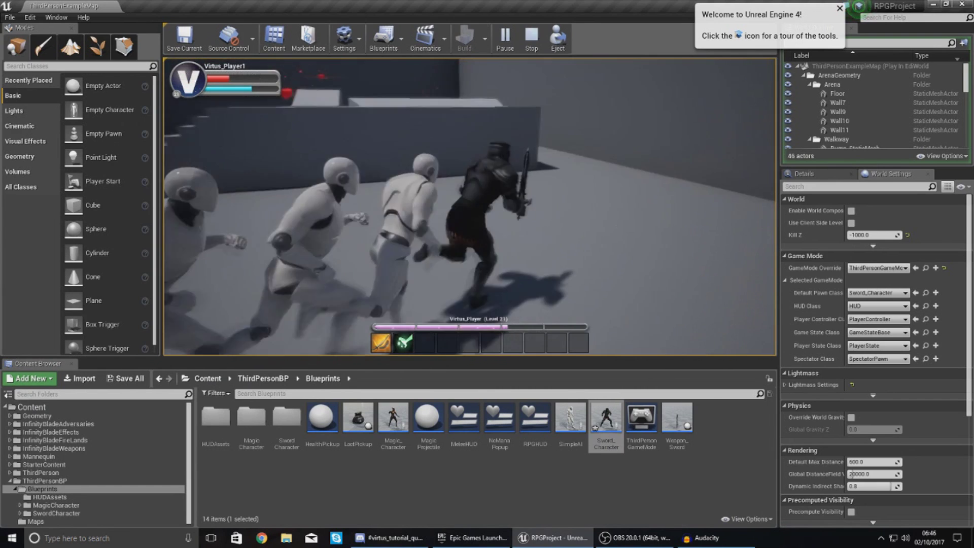
key("w")
key("1")
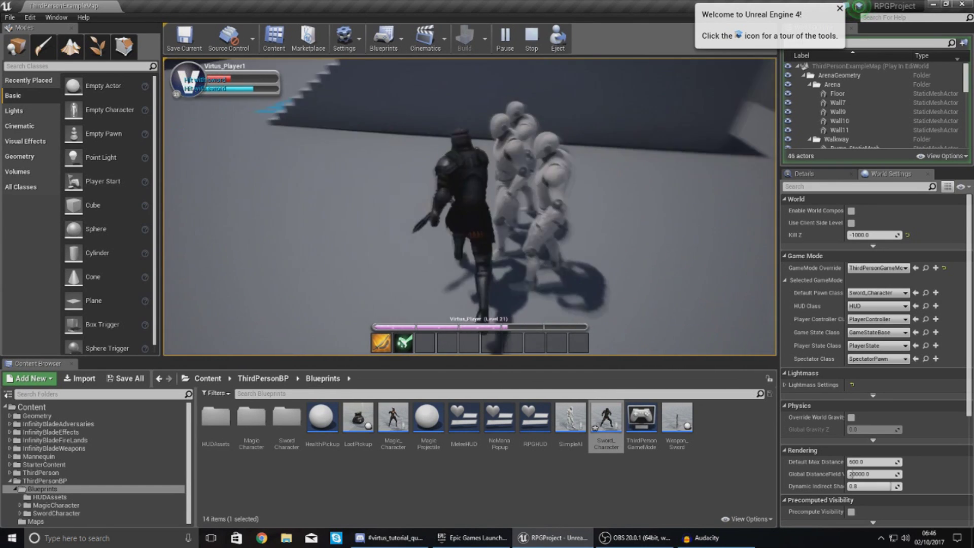
key("w")
key("1")
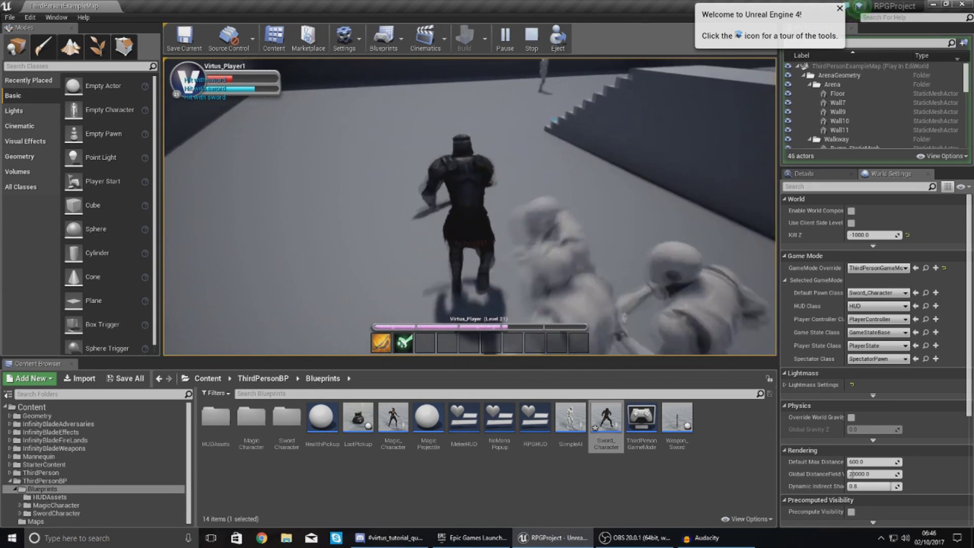
key("w")
key("1")
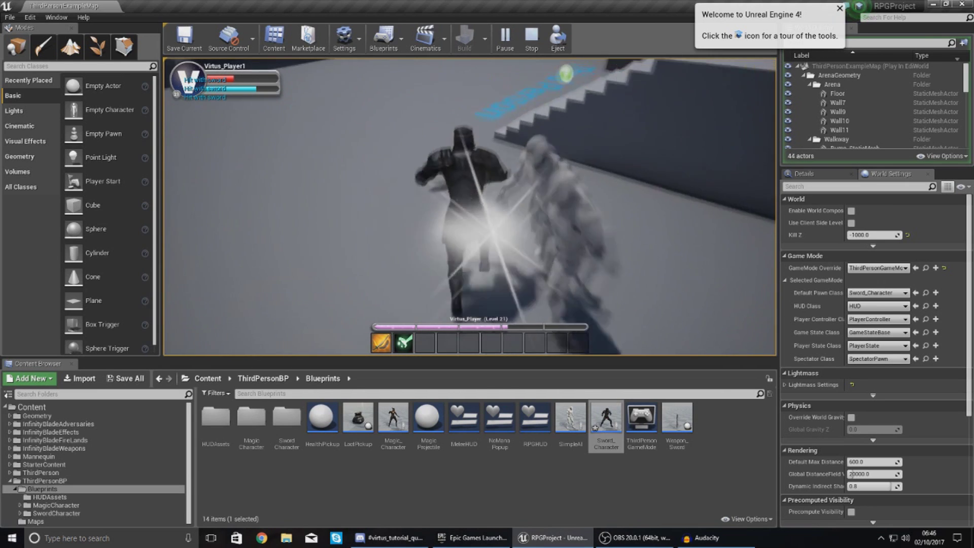
key("w")
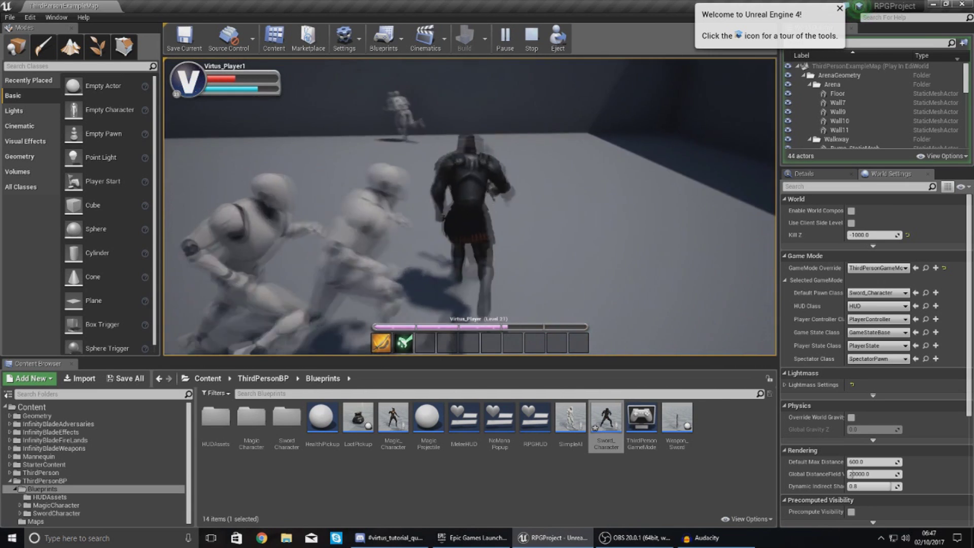
key("w")
key("1")
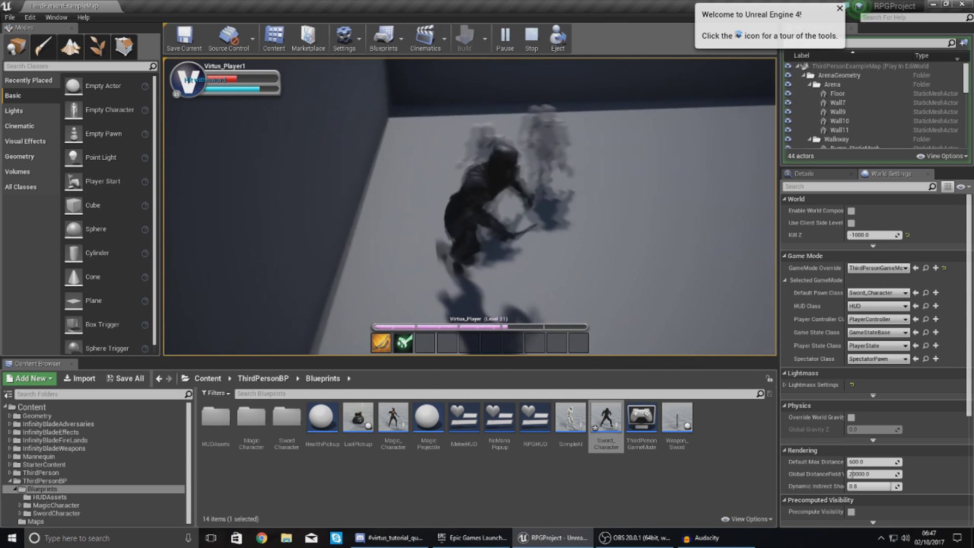
key("w")
key("1")
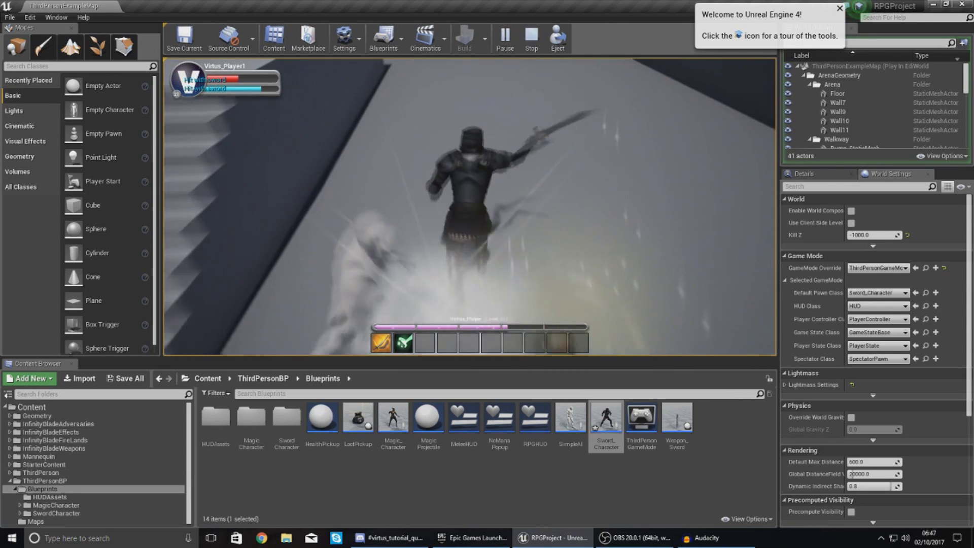
key("w")
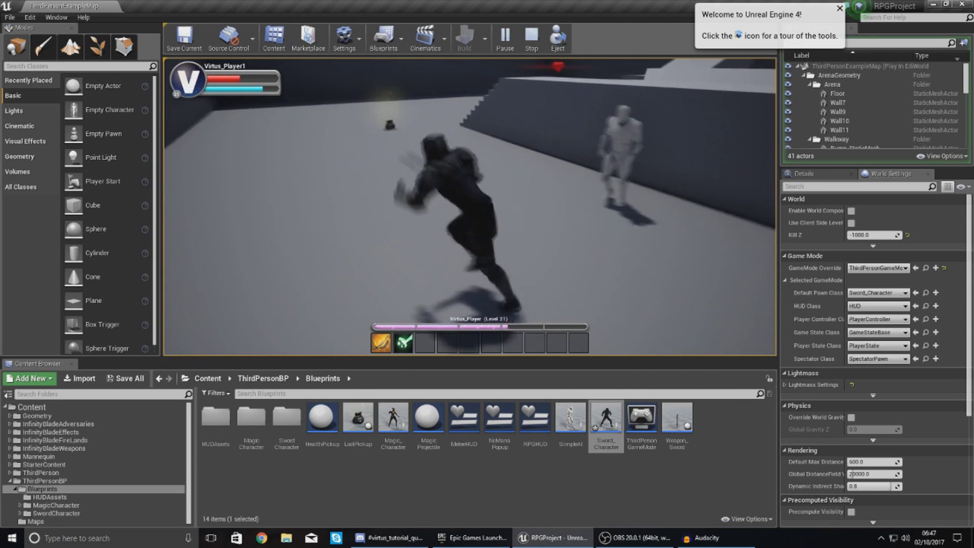
Run and jump around the arena's walkway and stairs, testing the sword slash on the remaining AI enemy while moving.
key("w")
key("space")
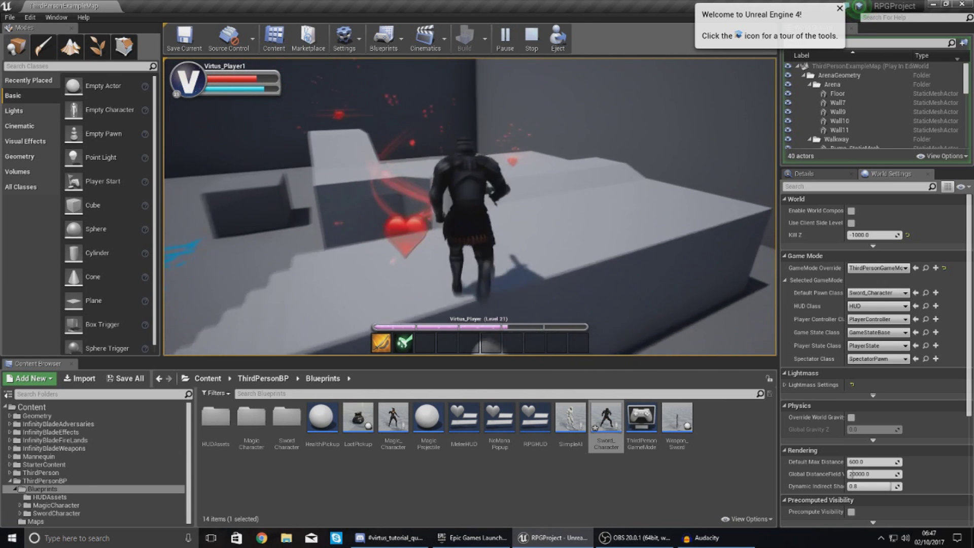
key("s")
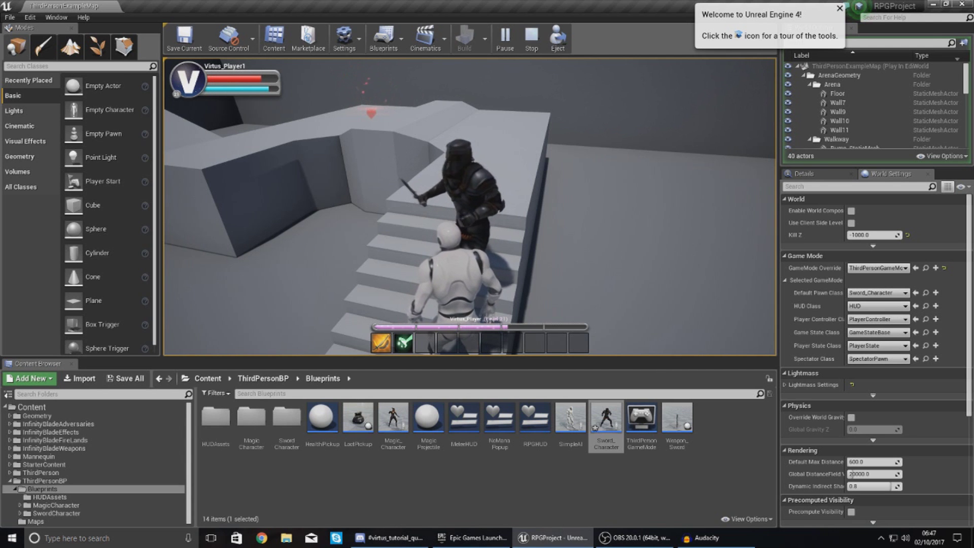
key("w")
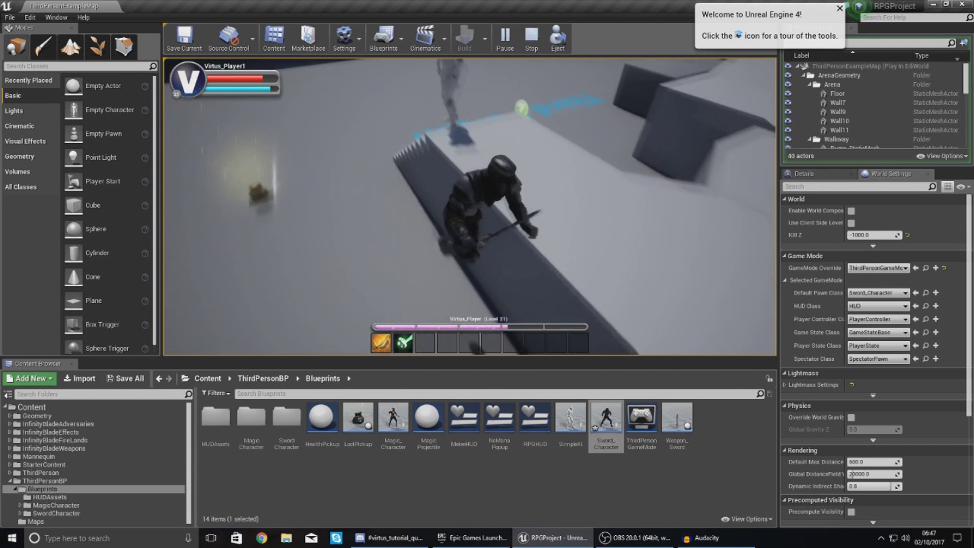
key("w")
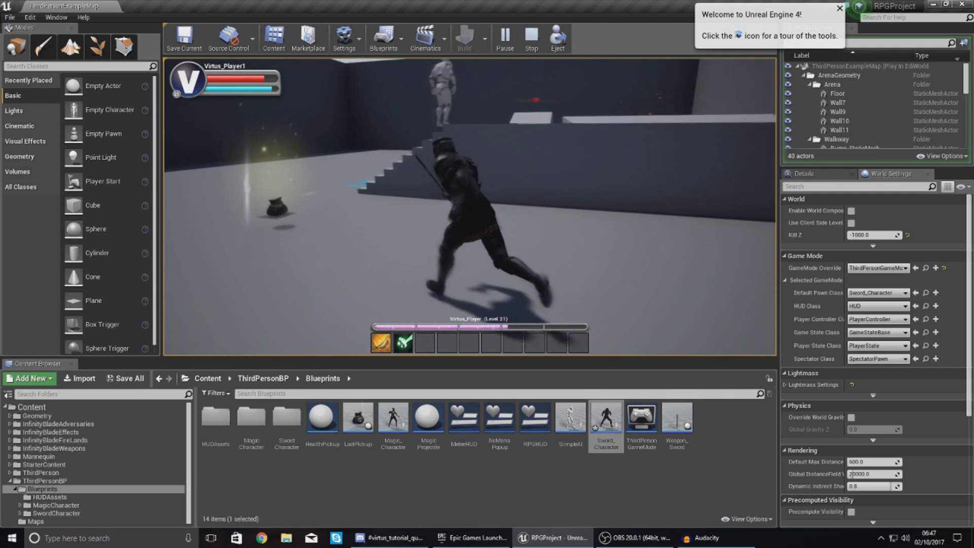
key("w")
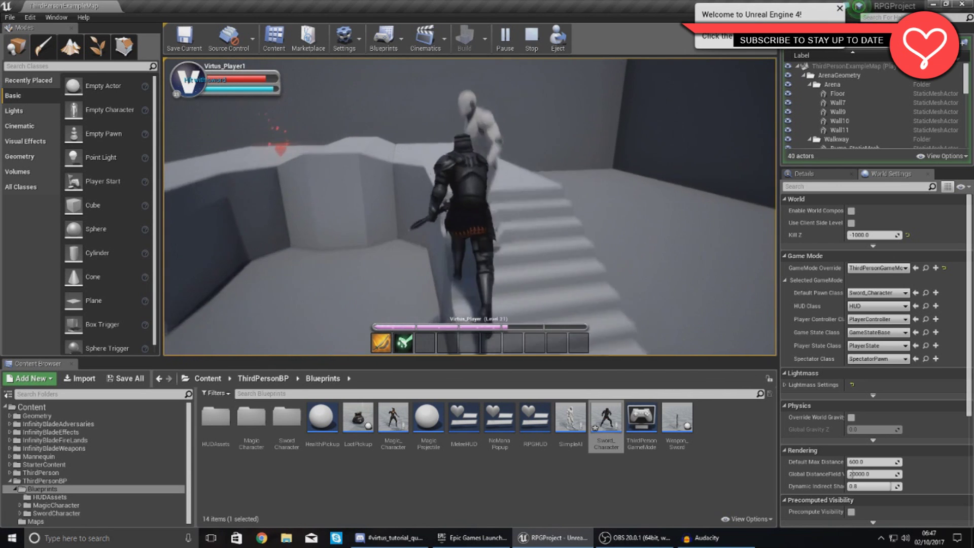
key("w")
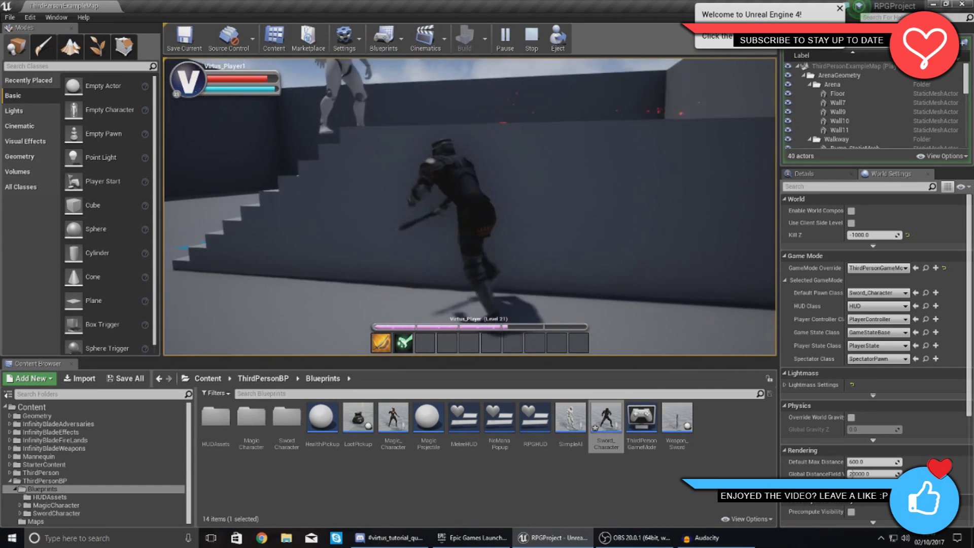
key("w")
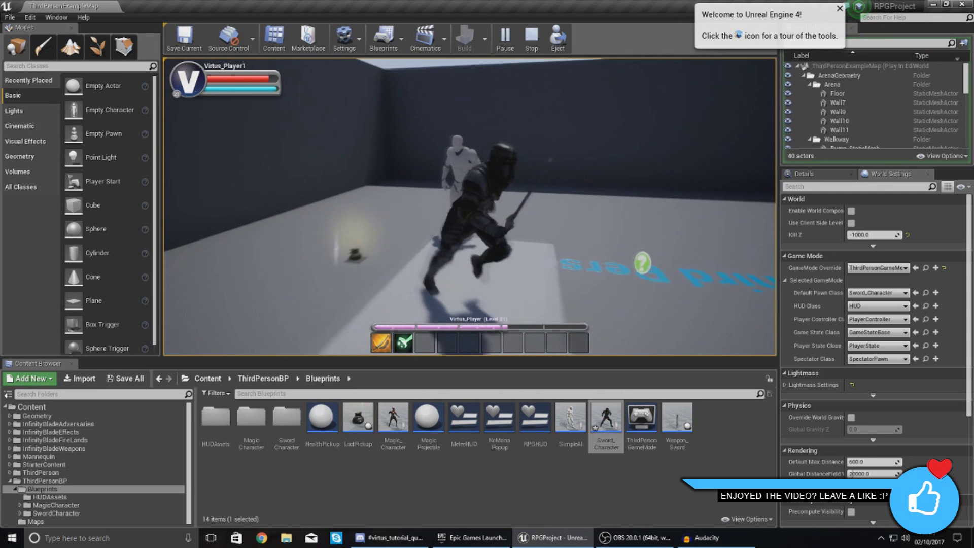
Finish off the AI enemy with the Ability 1 slash and collect the loot bags and health pickup before ending the play session.
key("w")
key("1")
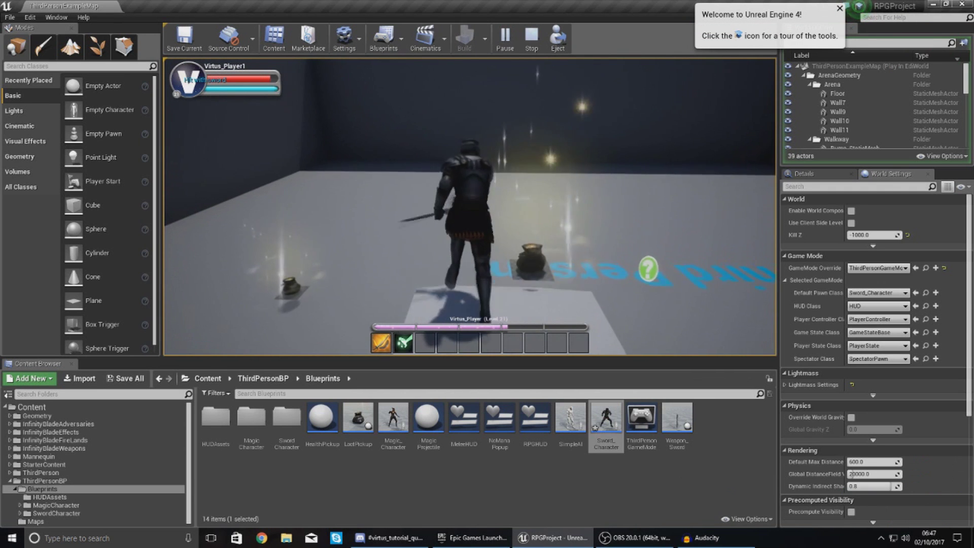
key("w")
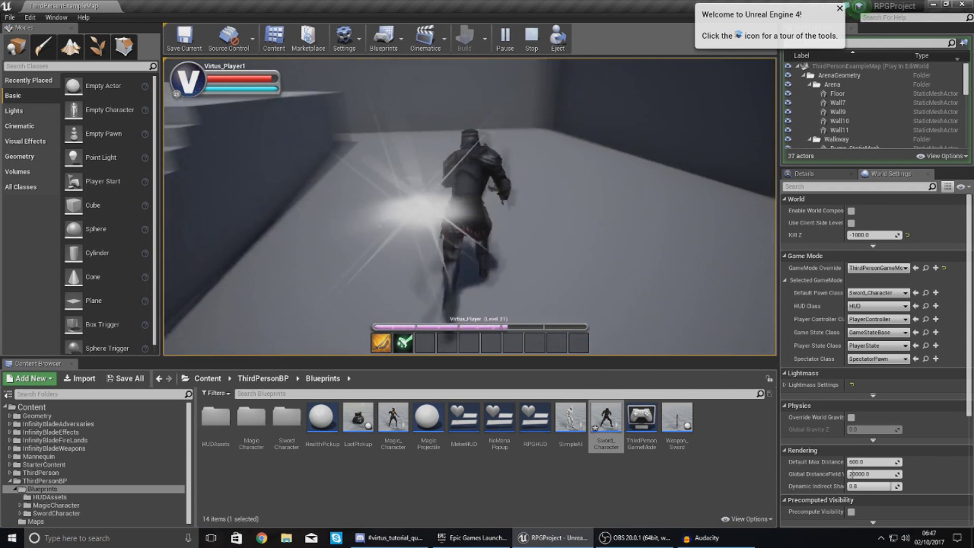
key("w")
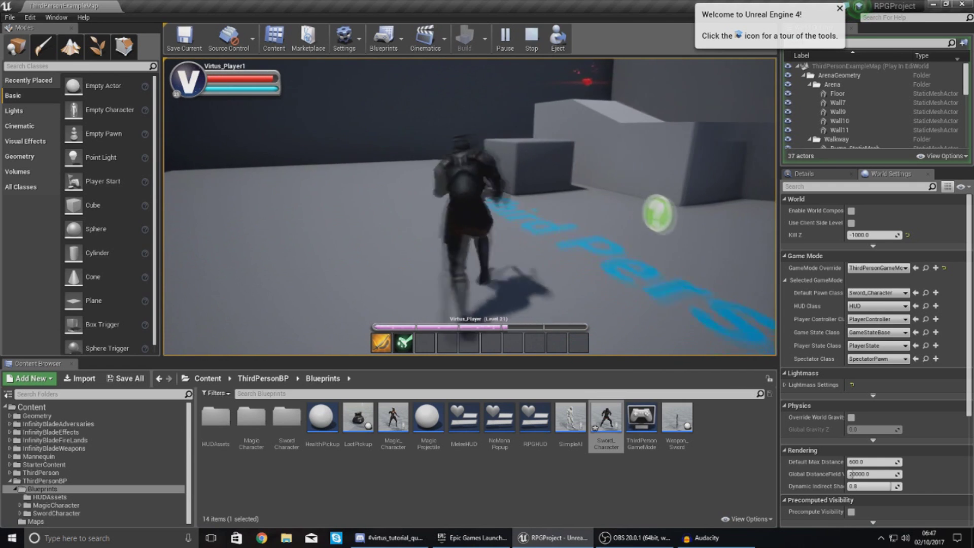
key("w")
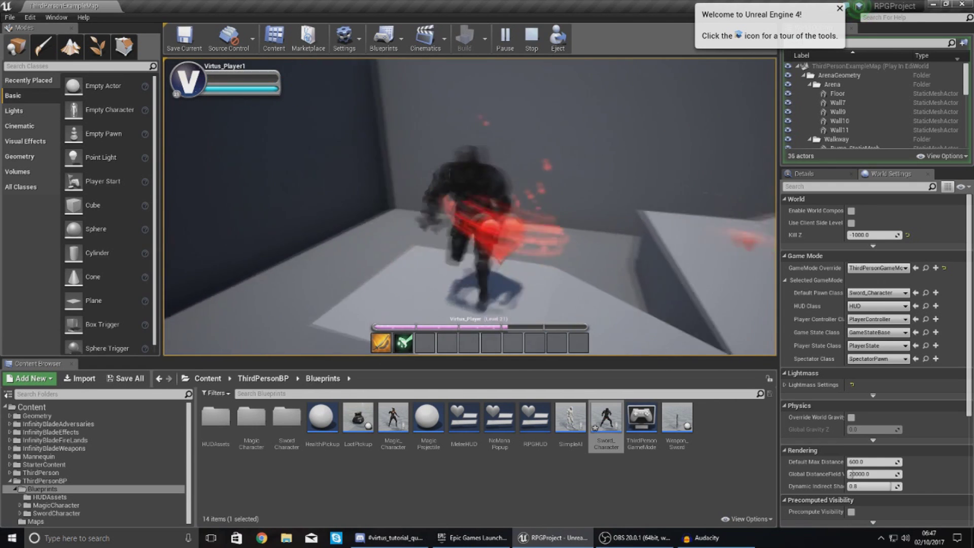
key("w")
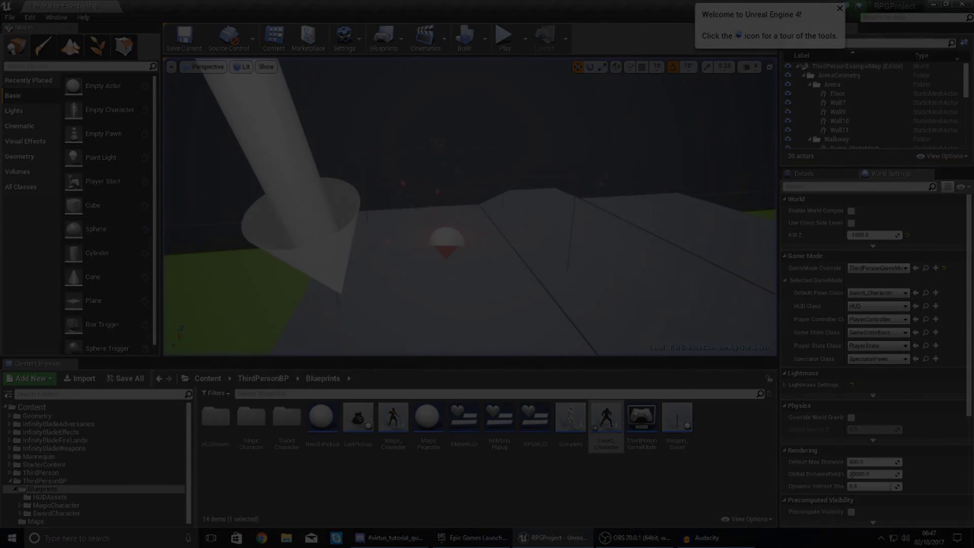